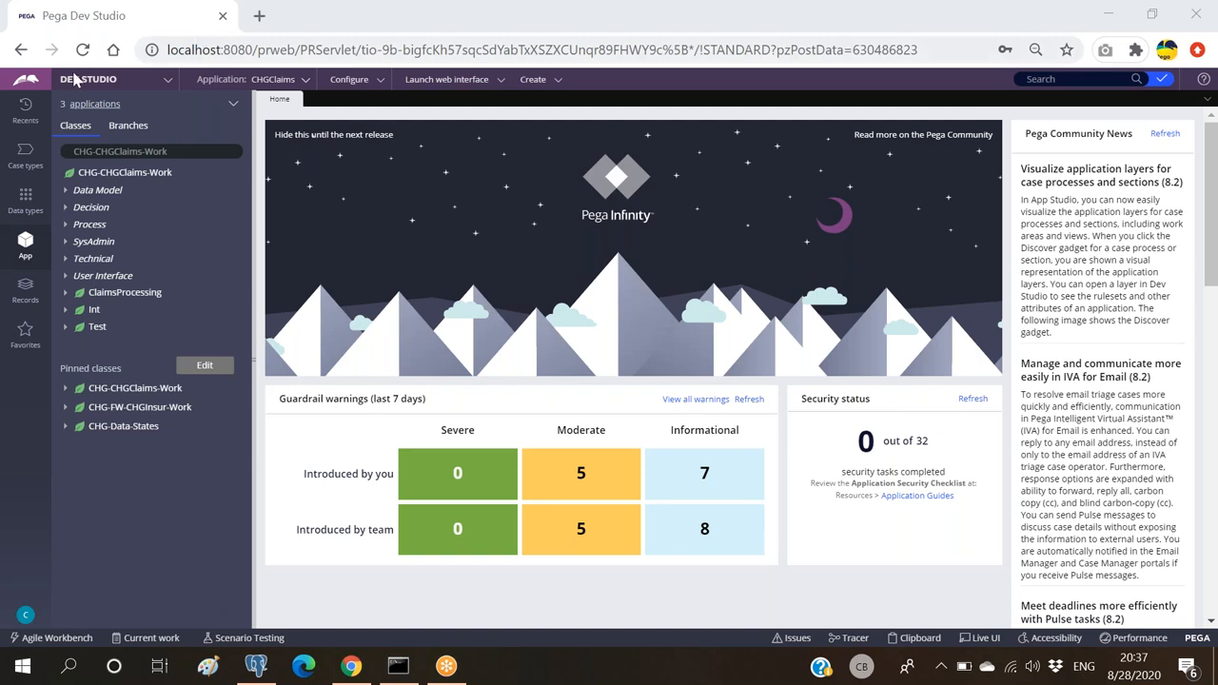
# Step: Focus the App Explorer class search box beside the CHG-CHGClaims-Work class tree
pyautogui.click(189, 152)
# Step: Search 'CHG-data-' and open the CHG-Data-SaveCustDetials data type to view its records
pyautogui.click(190, 151)
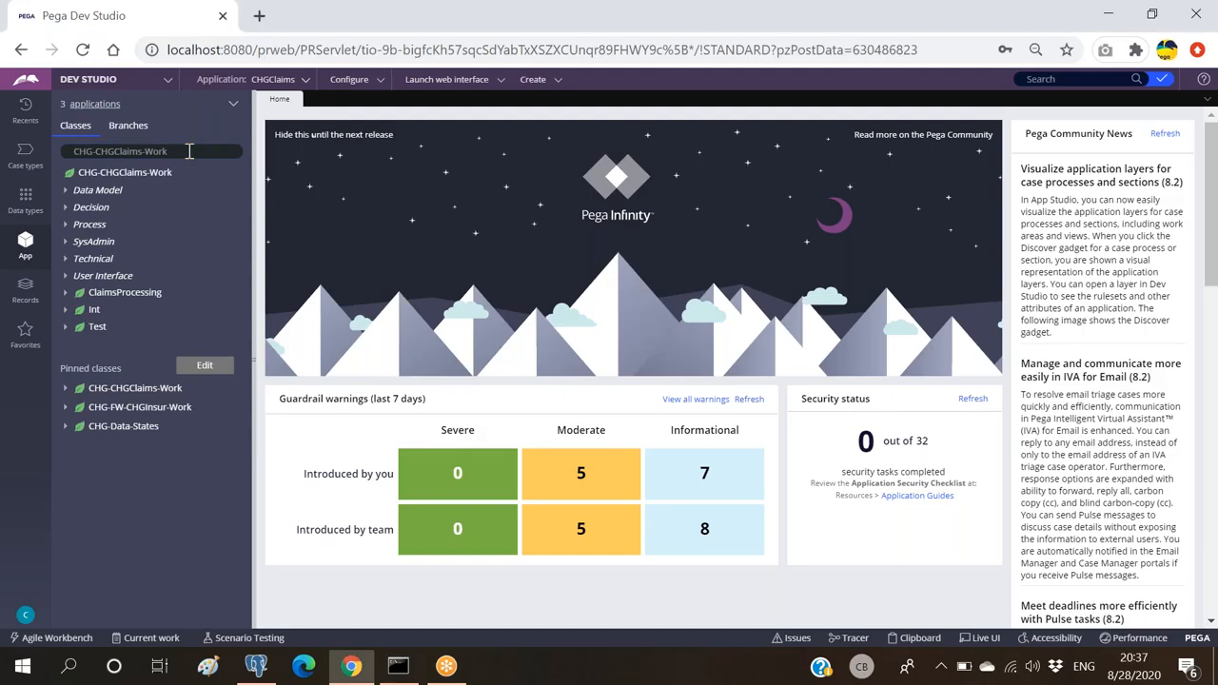
pyautogui.click(189, 152)
pyautogui.write('CHG-data')
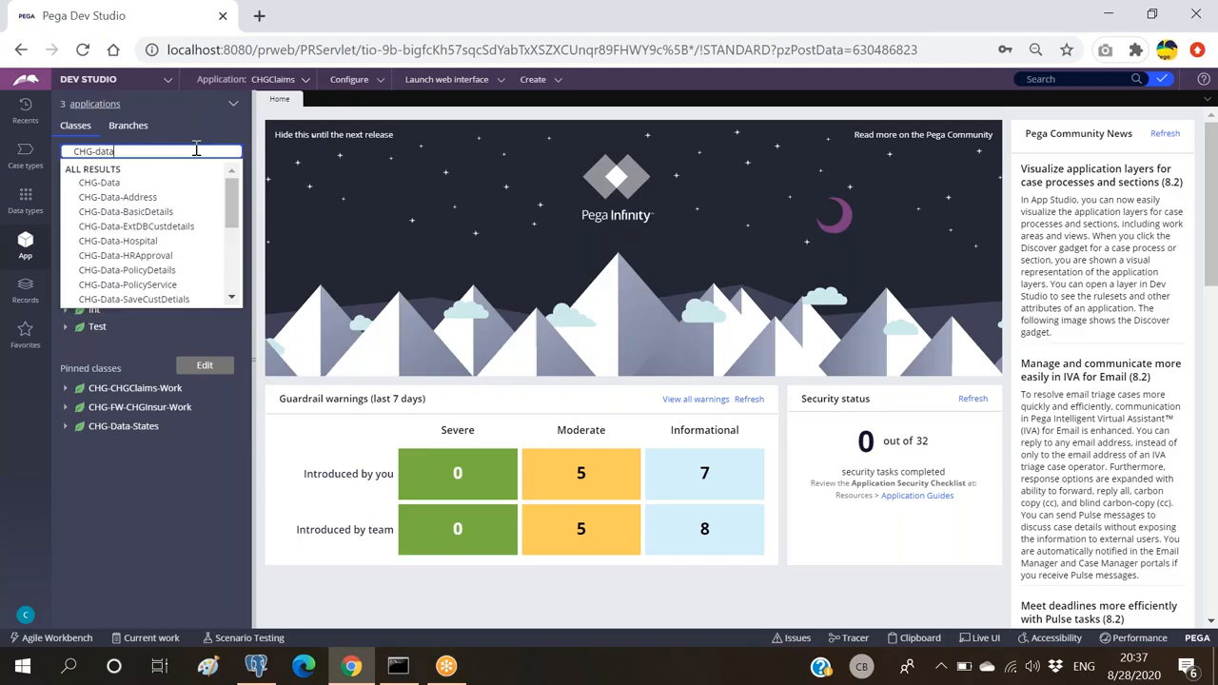
pyautogui.write('-')
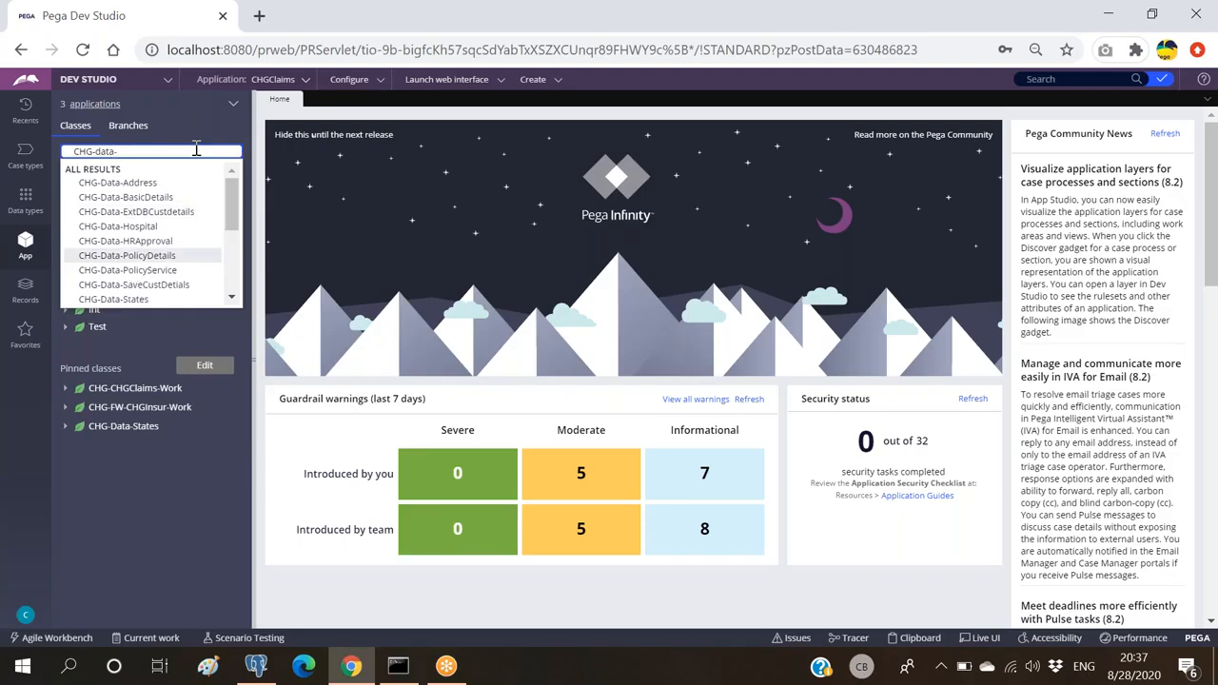
pyautogui.click(134, 284)
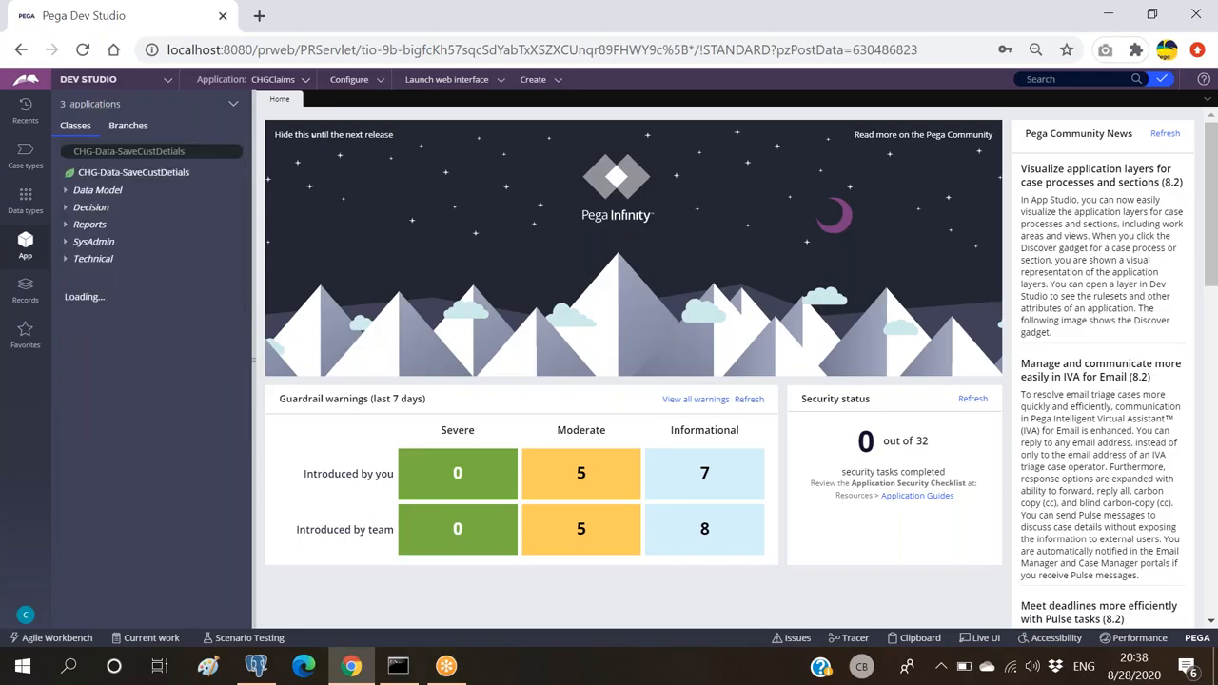
pyautogui.click(118, 169)
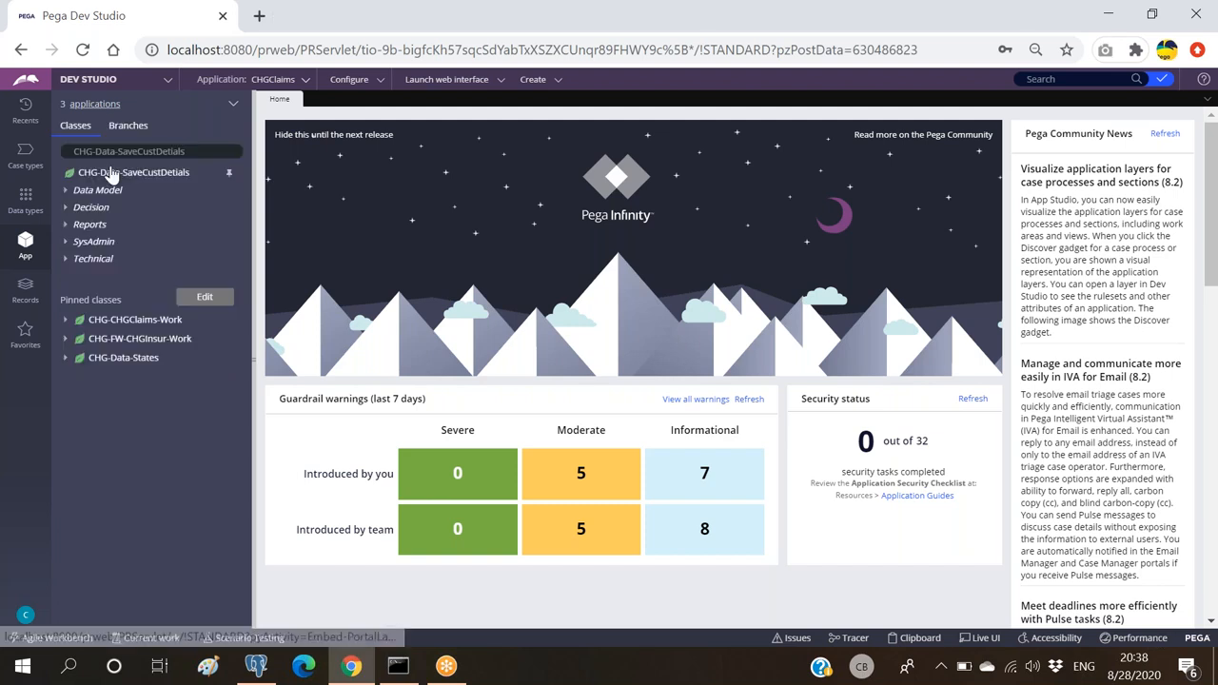
pyautogui.click(110, 174)
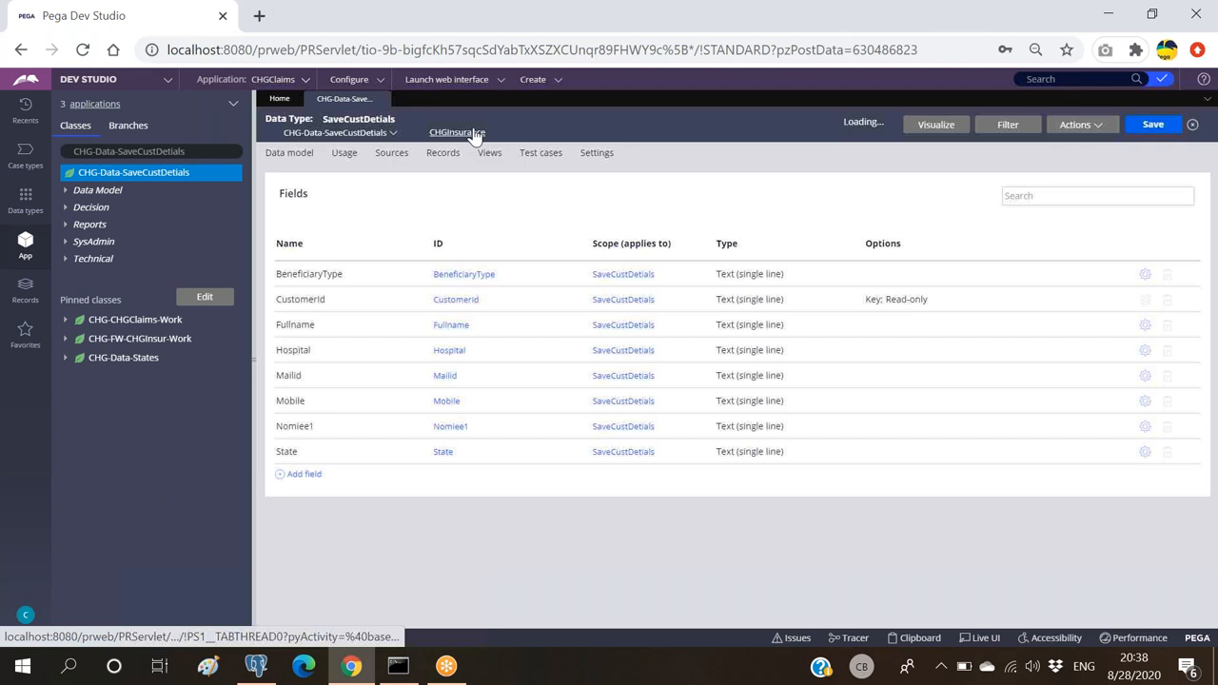
pyautogui.click(442, 152)
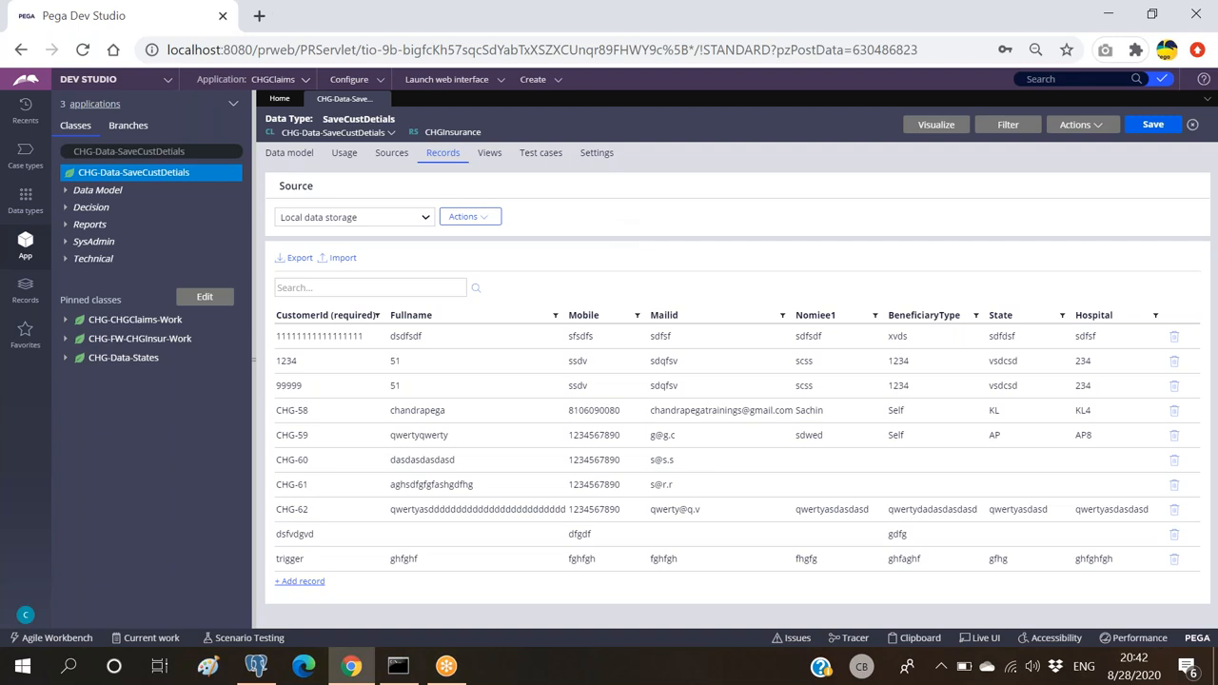
# Step: Switch away from Pega Dev Studio with Alt+Tab
pyautogui.hotkey('alt', 'Tab')
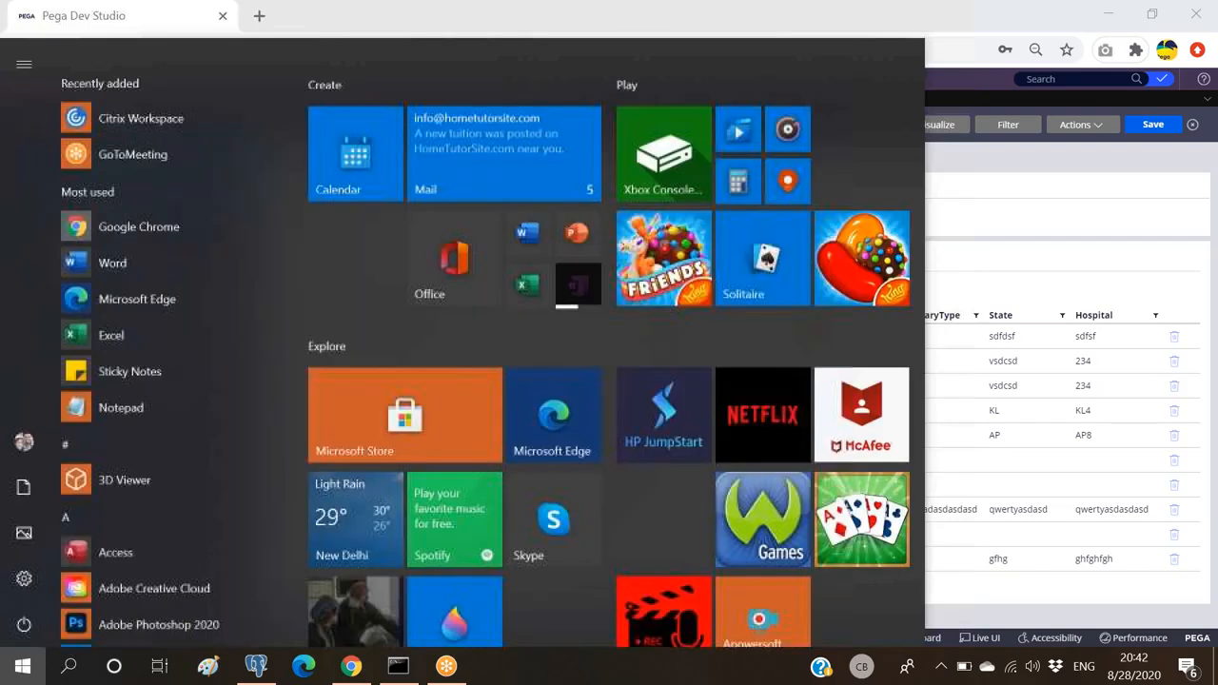
# Step: Create a folder named CHGSErvice on the C: drive, then minimize File Explorer
pyautogui.press('super')
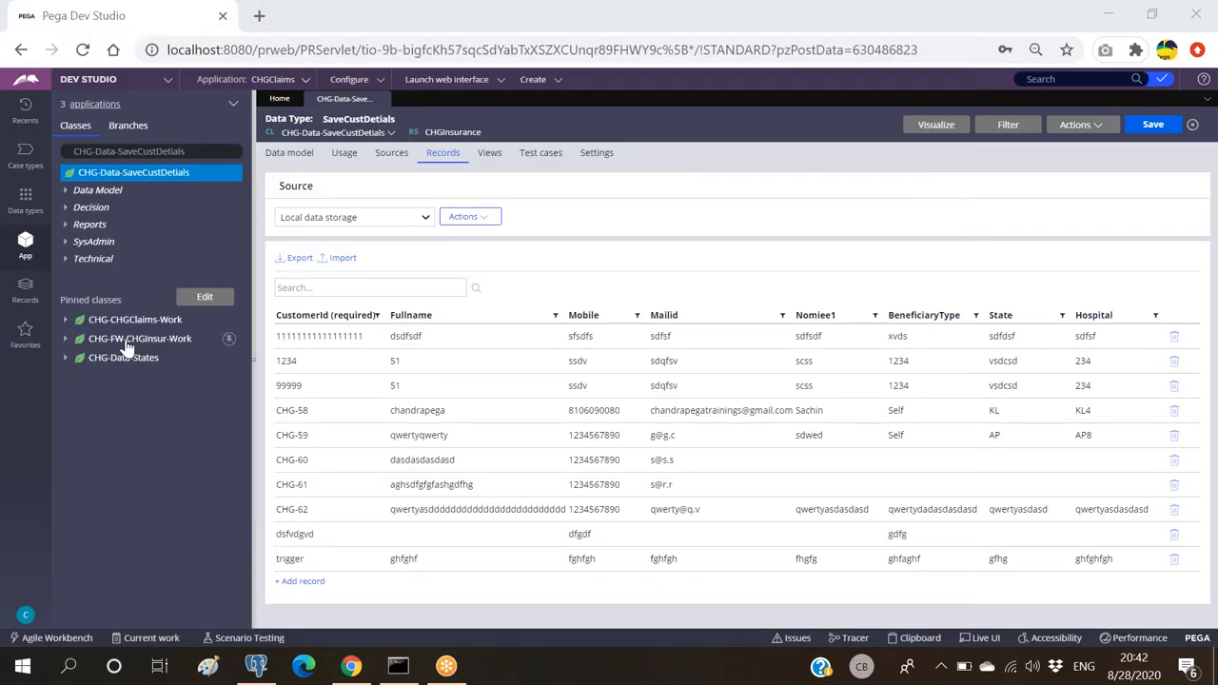
pyautogui.press('super+e')
pyautogui.doubleClick(367, 291)
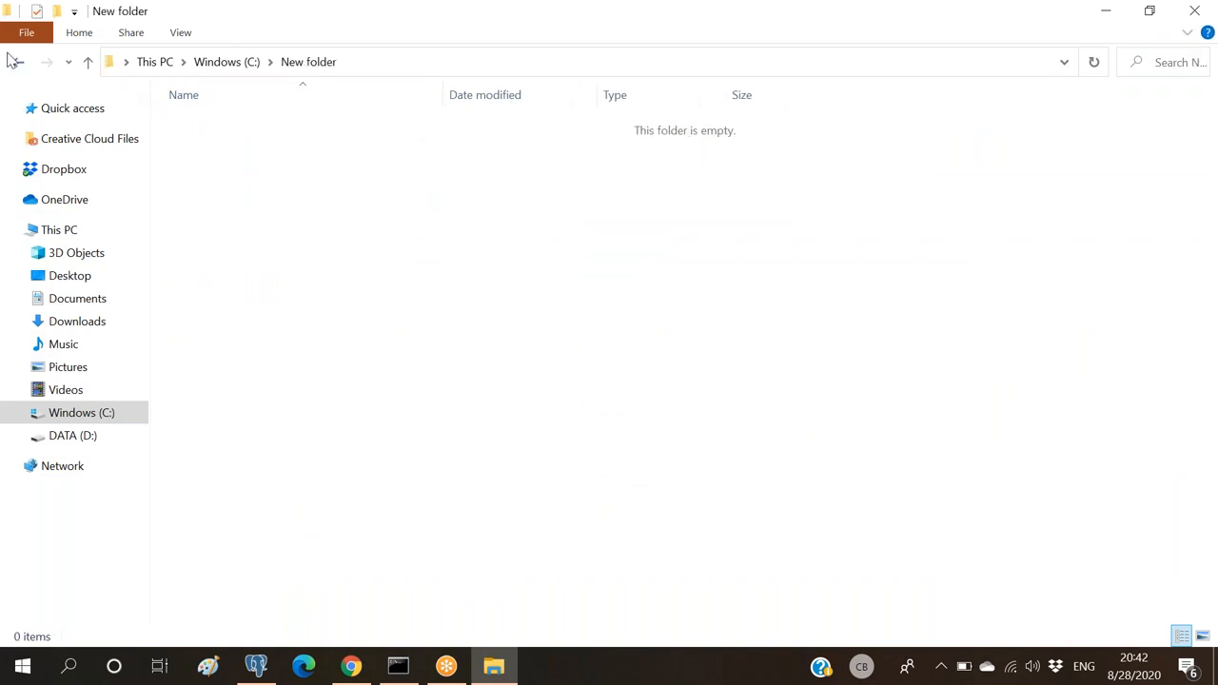
pyautogui.click(15, 60)
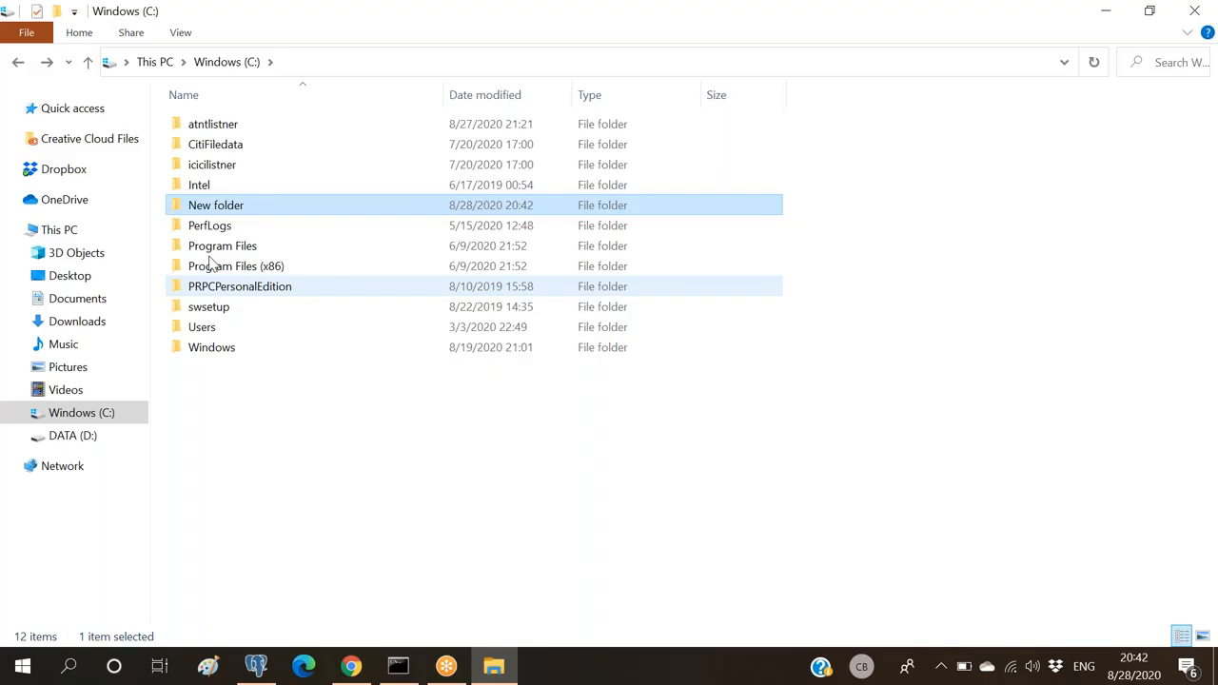
pyautogui.press('F2')
pyautogui.write('CHGSErvi')
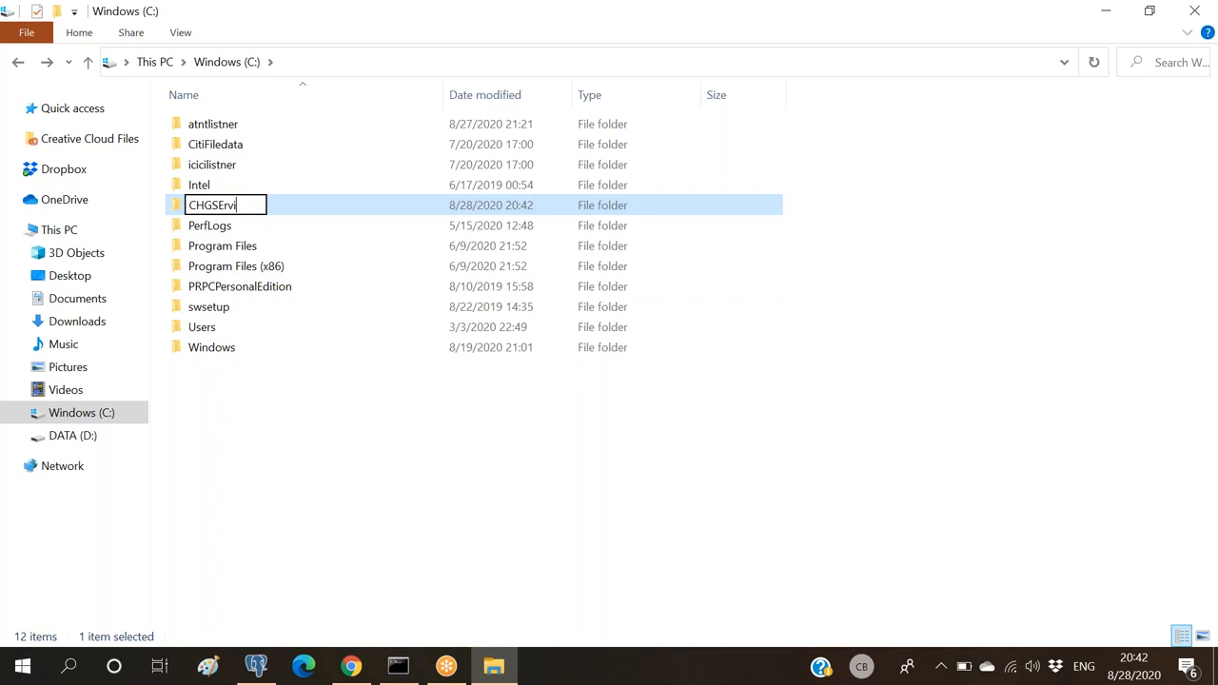
pyautogui.write('ce')
pyautogui.press('Return')
pyautogui.press('Return')
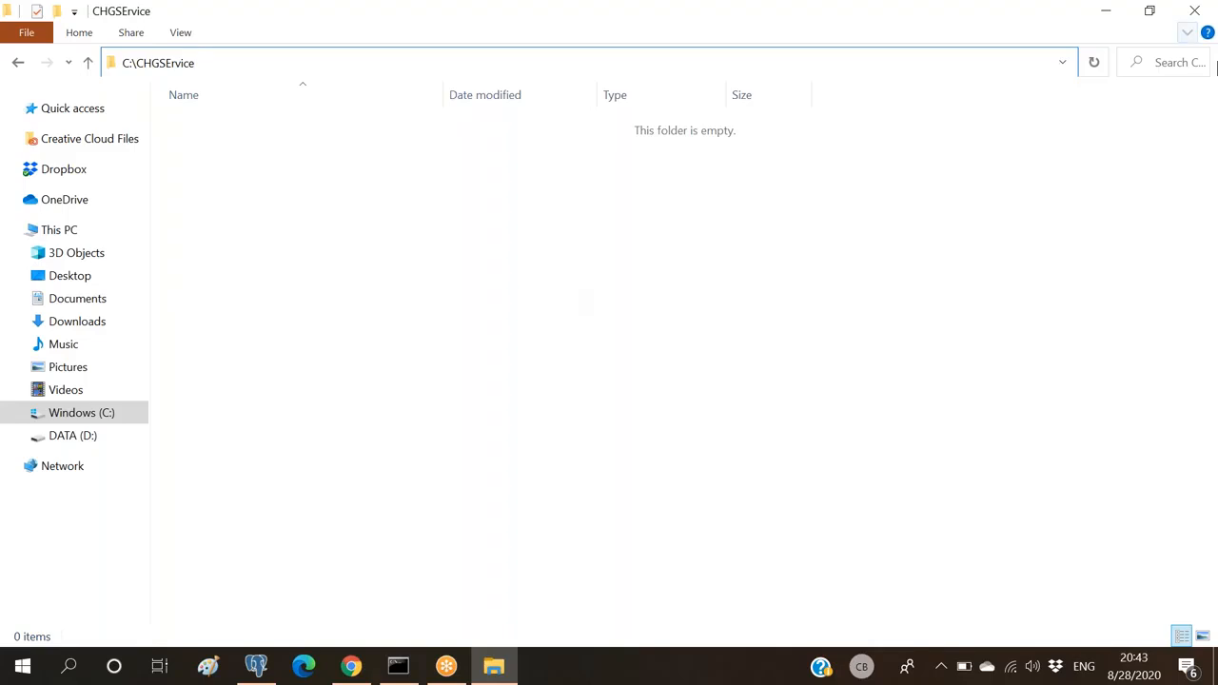
pyautogui.click(1108, 17)
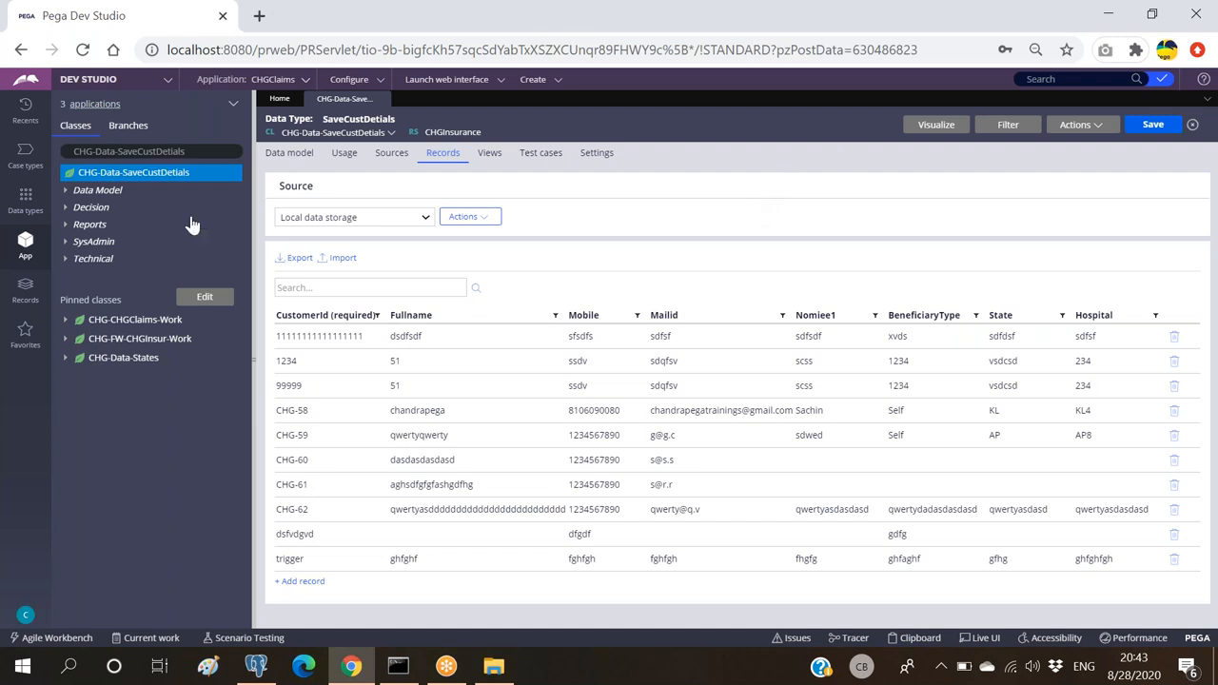
# Step: Expand CHG-CHGClaims-Work and its Int class, and start a new class under Int
pyautogui.click(62, 324)
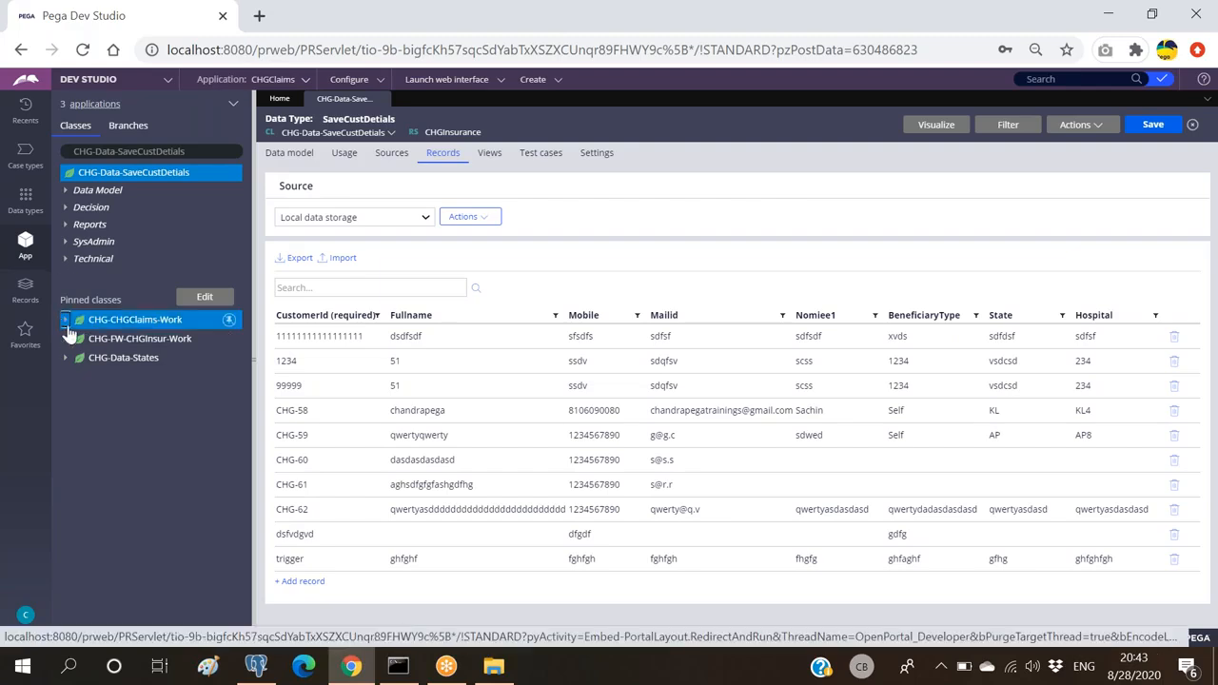
pyautogui.click(64, 321)
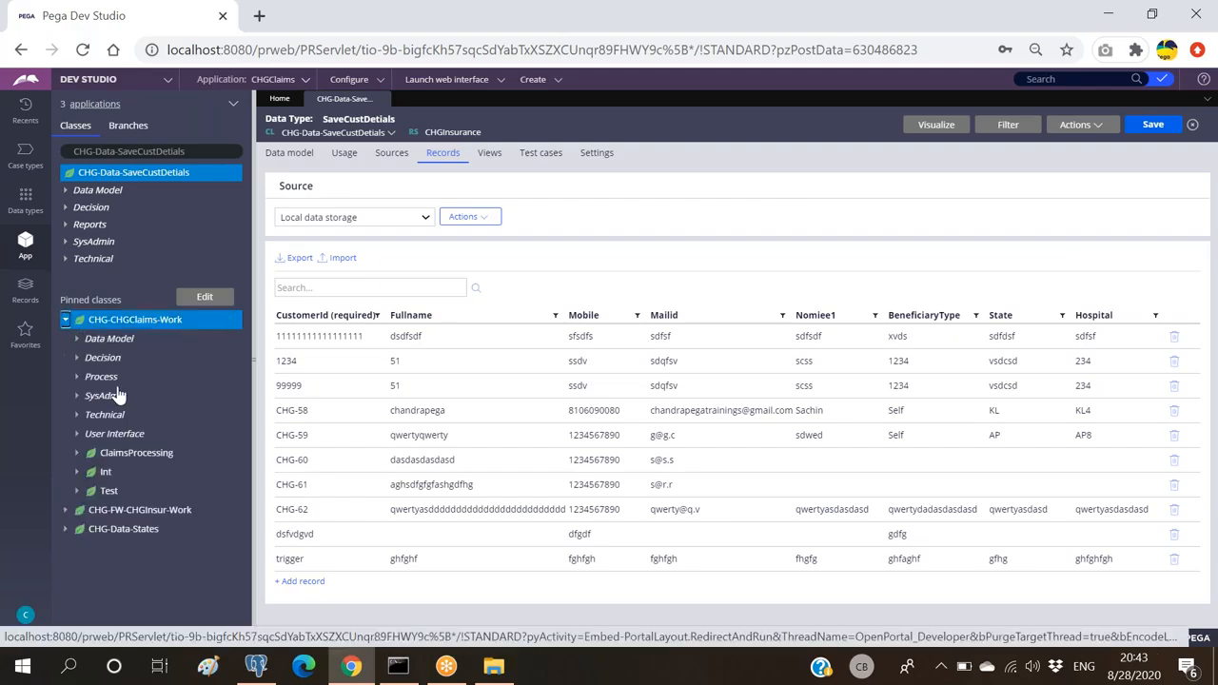
pyautogui.click(75, 473)
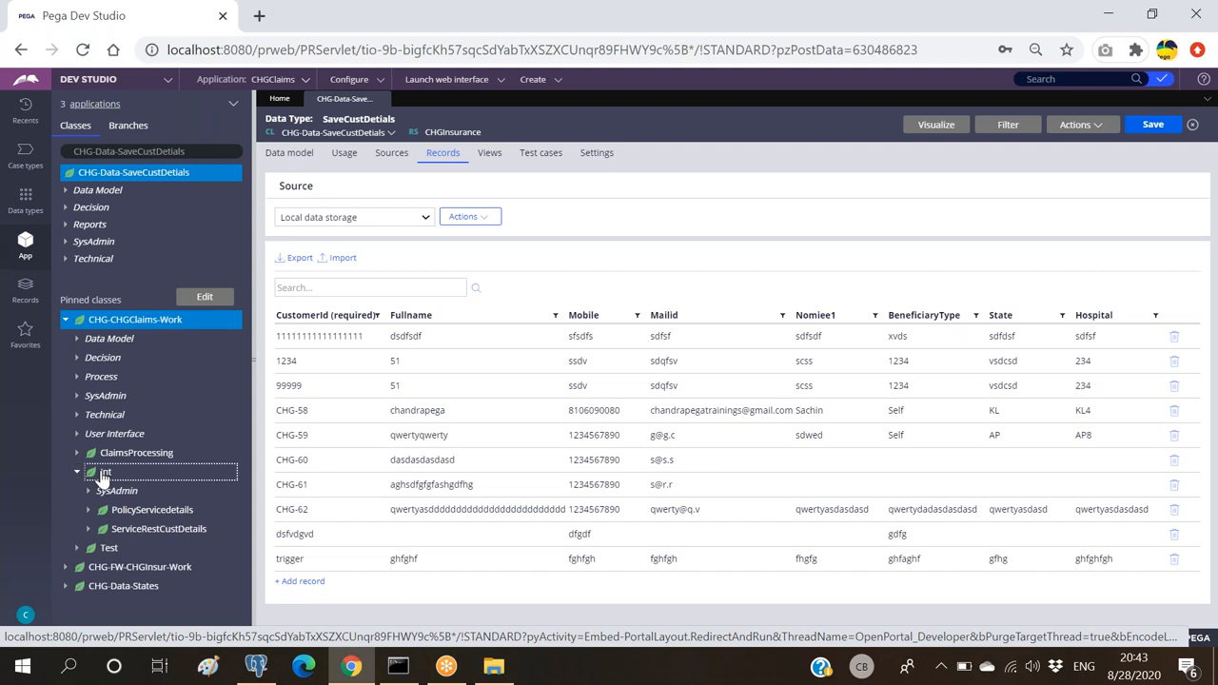
pyautogui.rightClick(102, 475)
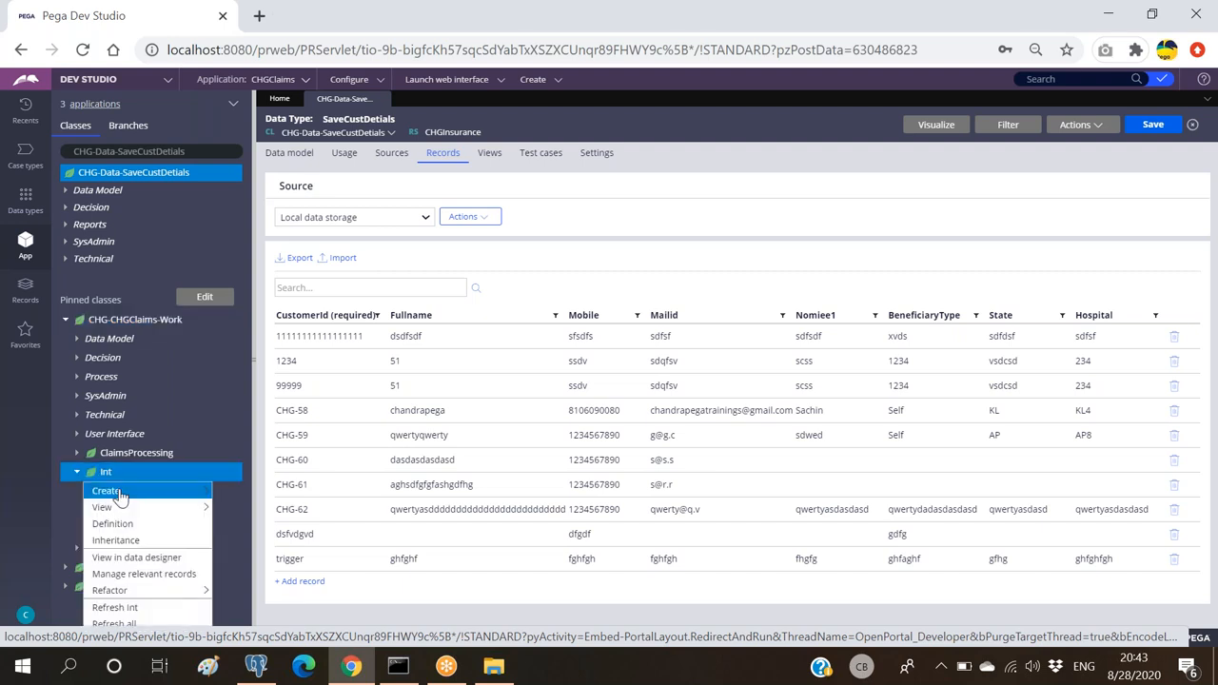
pyautogui.moveTo(119, 491)
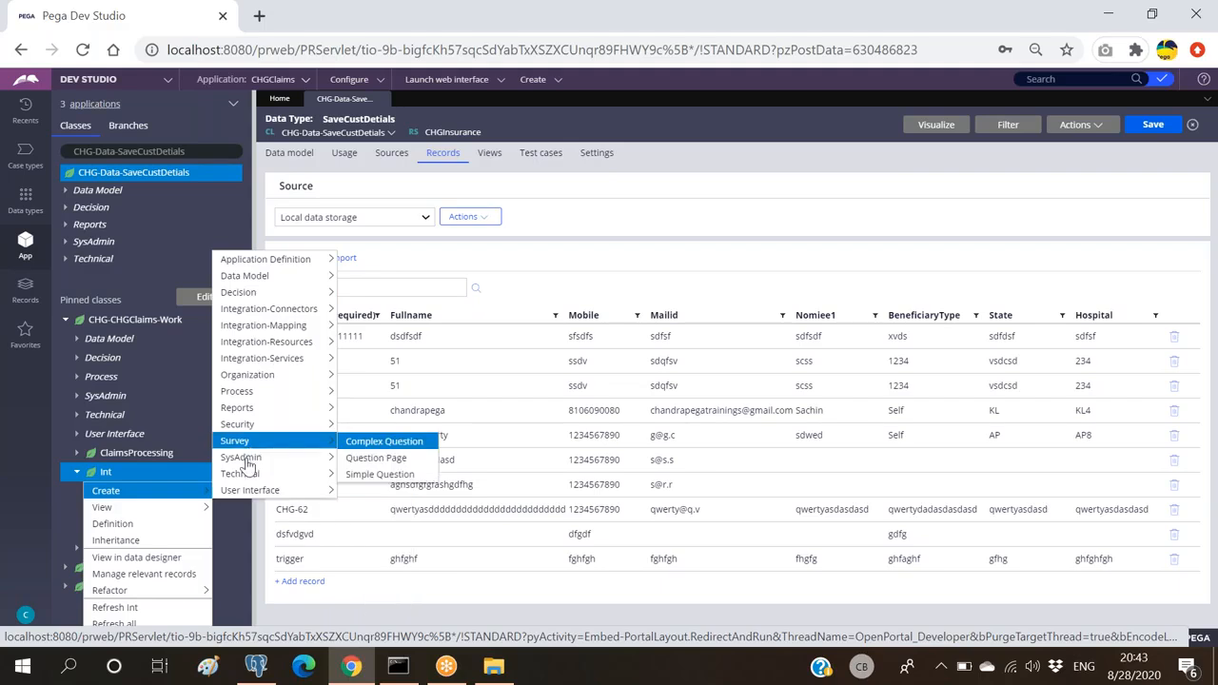
pyautogui.moveTo(248, 462)
pyautogui.click(395, 320)
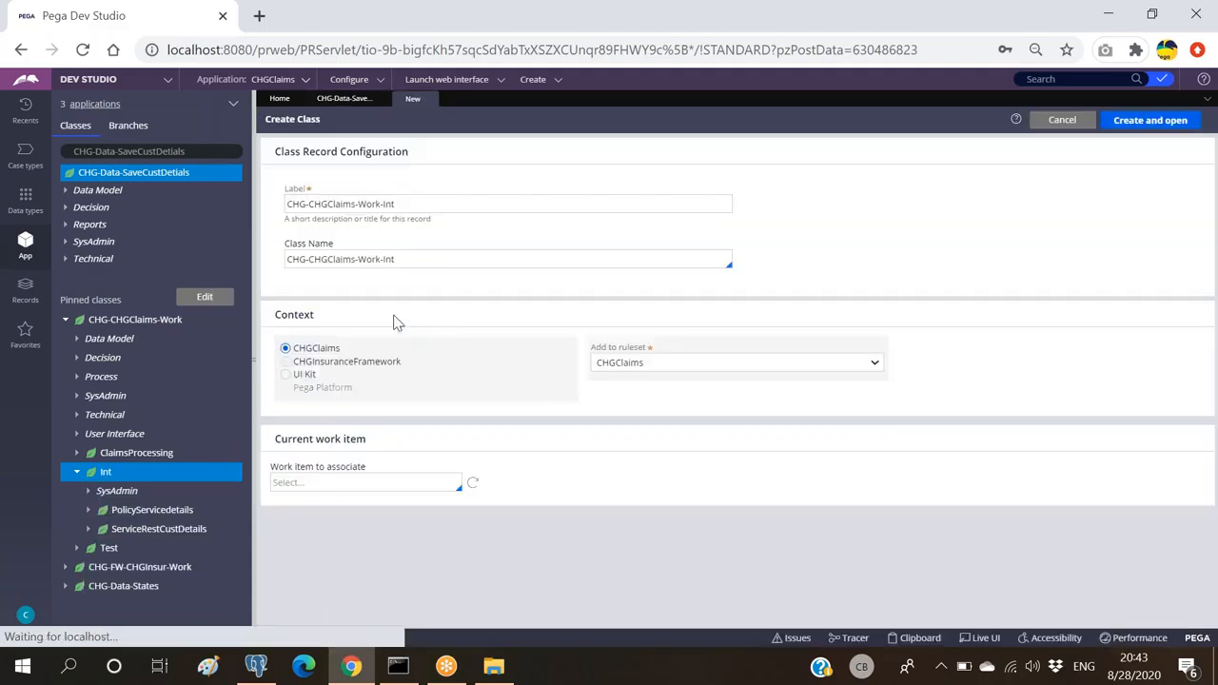
# Step: Name the class CHG-CHGClaims-Work-Int-CHGFileService with a matching label, context CHGInsuranceFramework, and create it
pyautogui.click(455, 261)
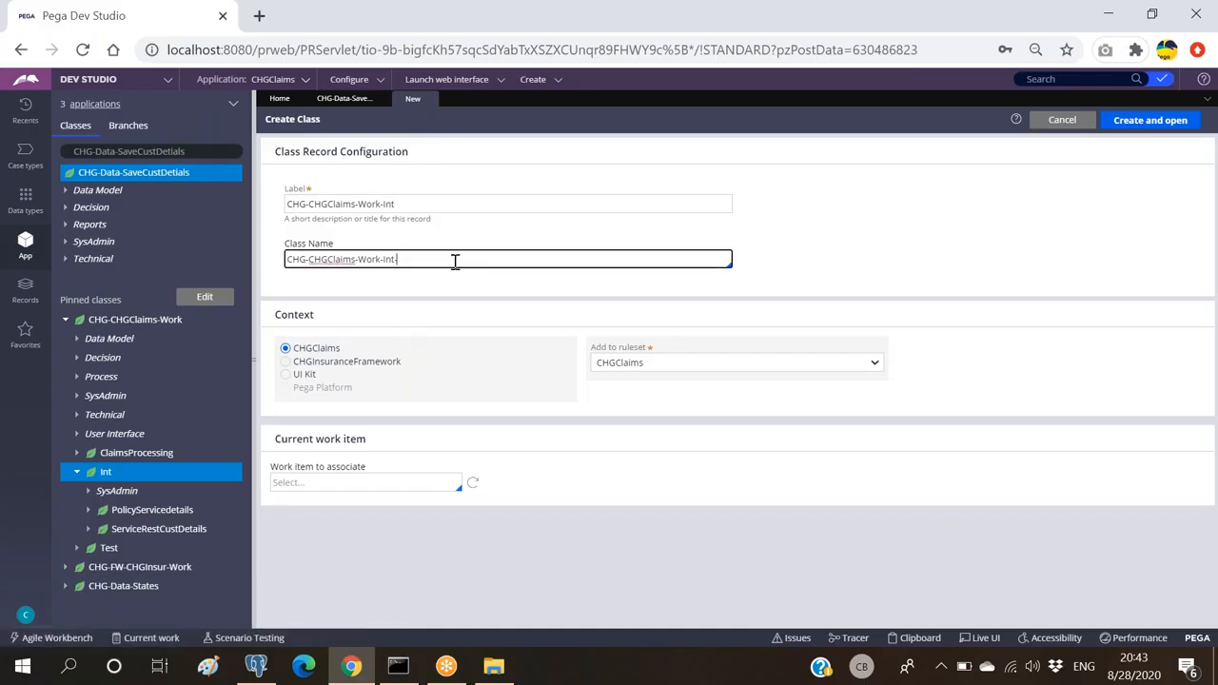
pyautogui.write('CGF')
pyautogui.press('BackSpace')
pyautogui.write('GFileService')
pyautogui.hotkey('ctrl', 'a')
pyautogui.hotkey('ctrl', 'c')
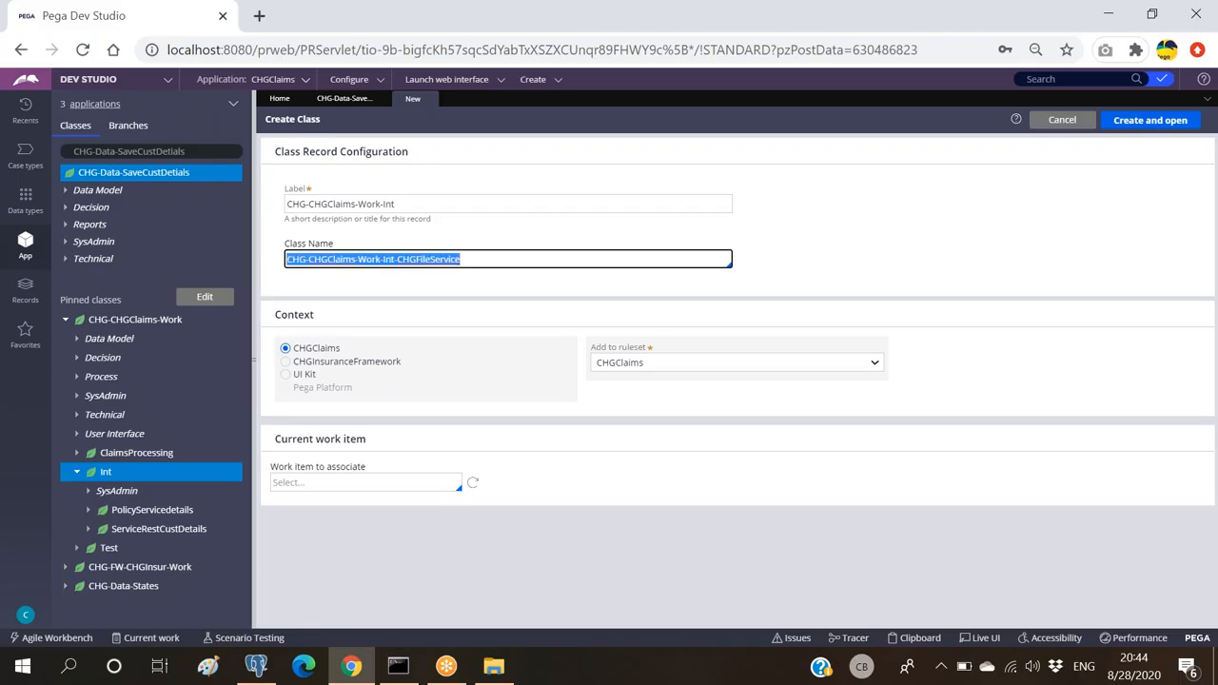
pyautogui.click(464, 224)
pyautogui.click(460, 204)
pyautogui.hotkey('ctrl', 'a')
pyautogui.hotkey('ctrl', 'v')
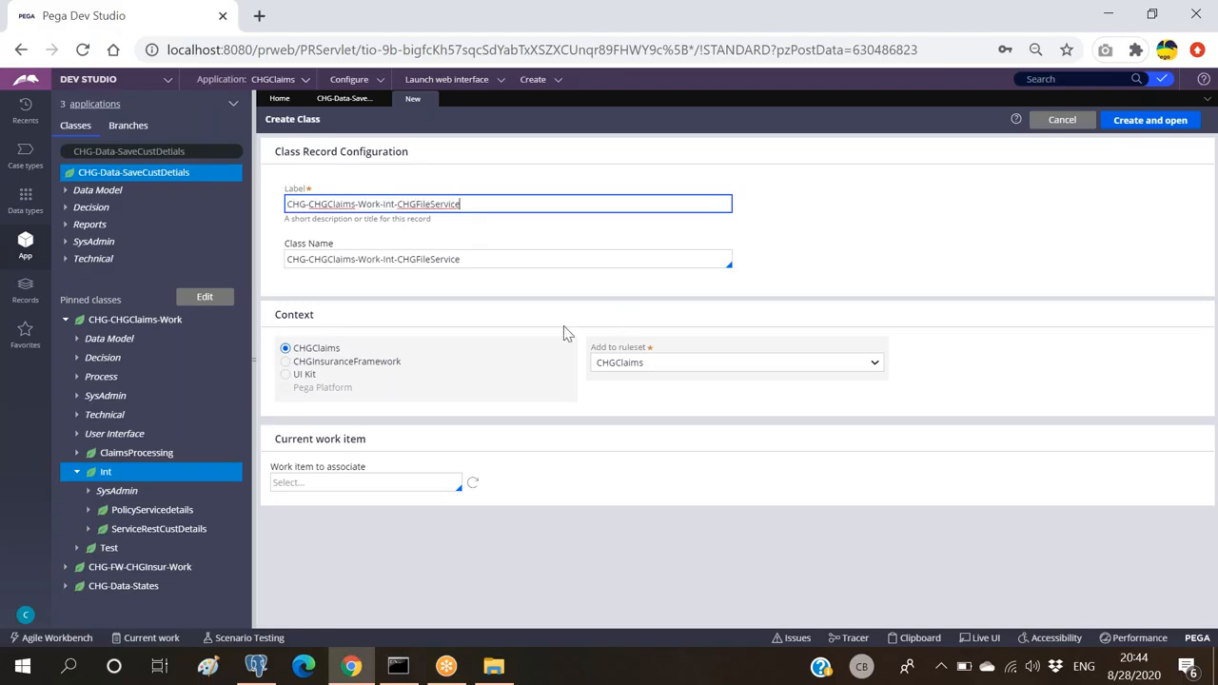
pyautogui.click(296, 365)
pyautogui.click(1149, 122)
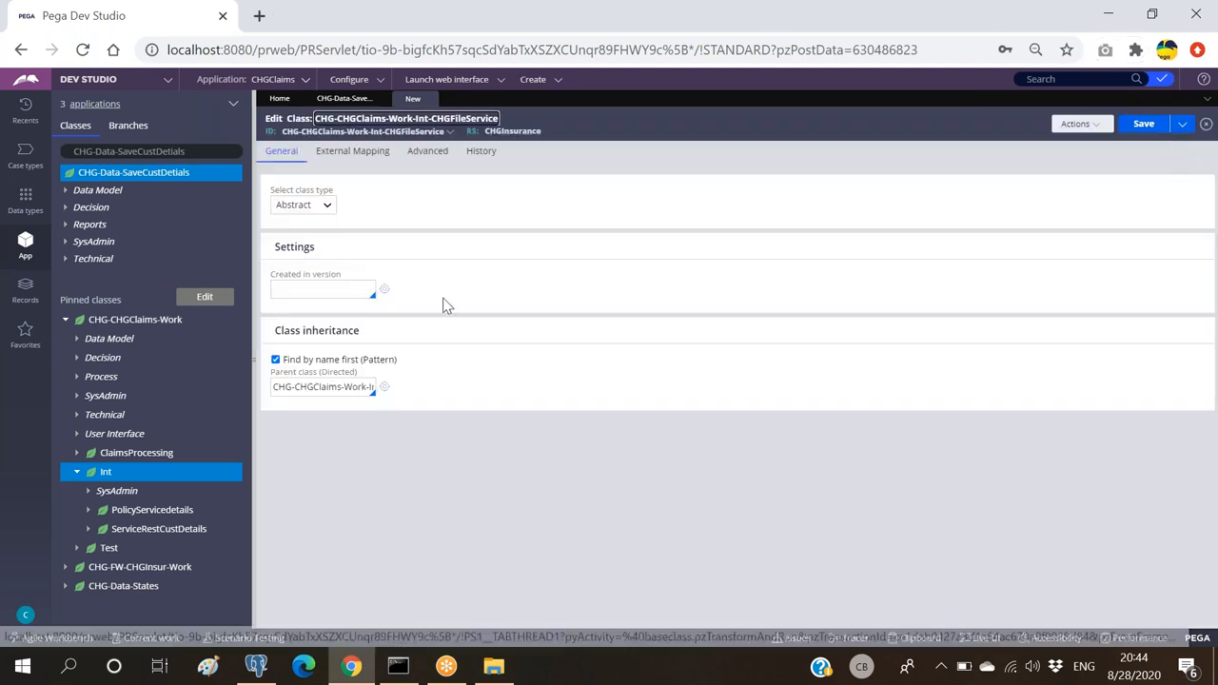
# Step: Make the class Concrete, version 01-01-02, not in a class group, and try saving it
pyautogui.click(314, 210)
pyautogui.click(295, 234)
pyautogui.click(306, 291)
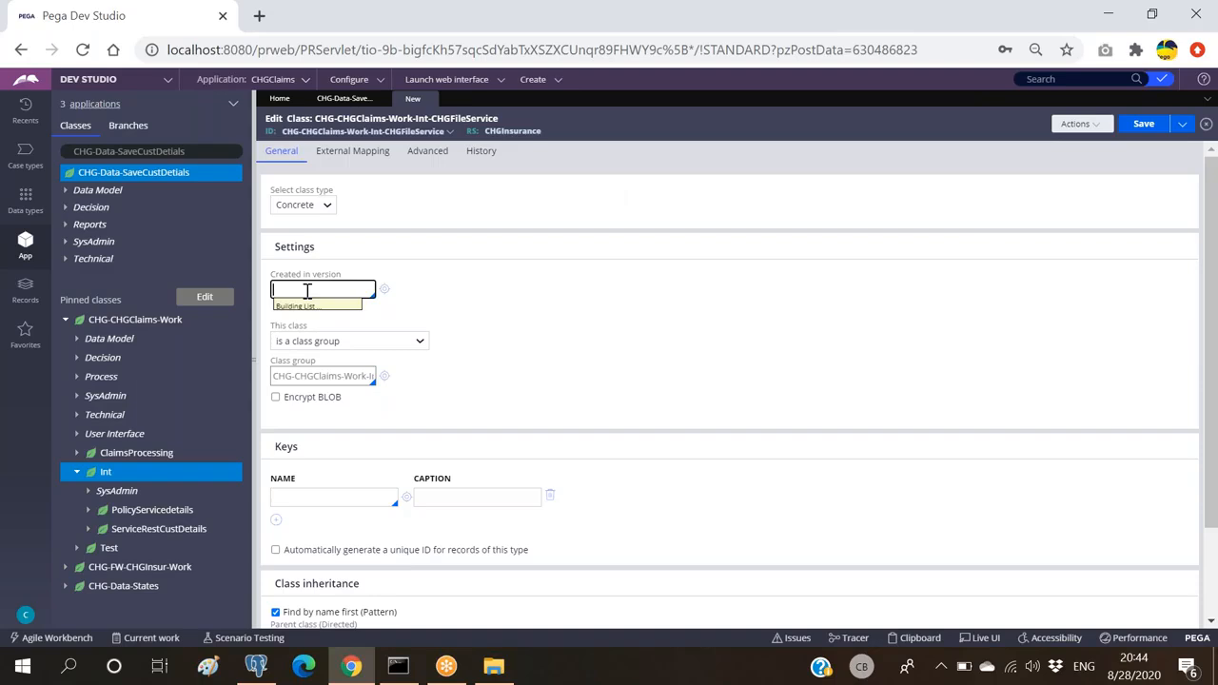
pyautogui.click(349, 341)
pyautogui.click(314, 366)
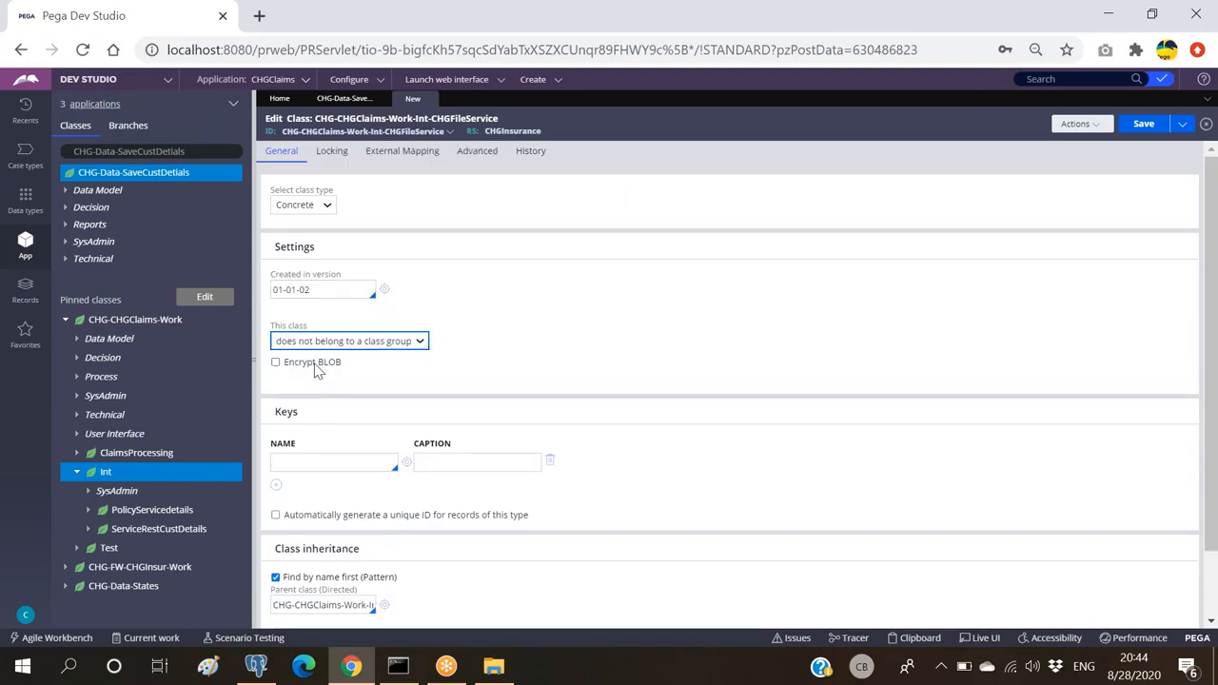
pyautogui.scroll(-1, 465, 369)
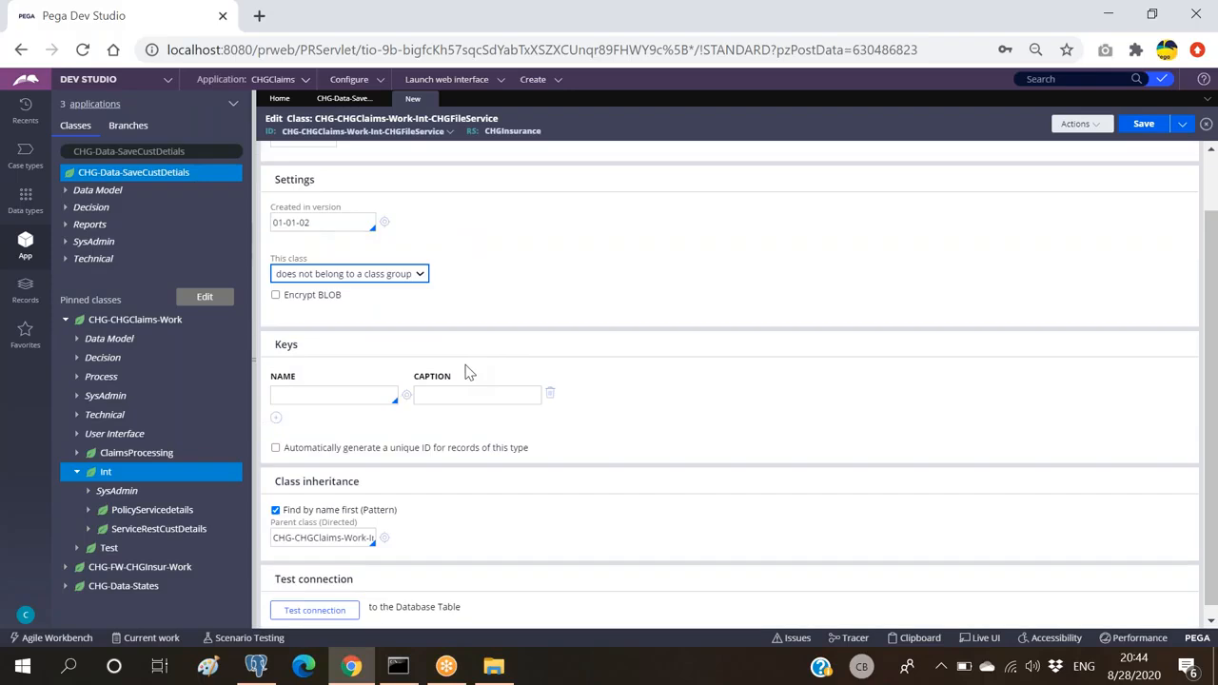
pyautogui.scroll(1, 469, 373)
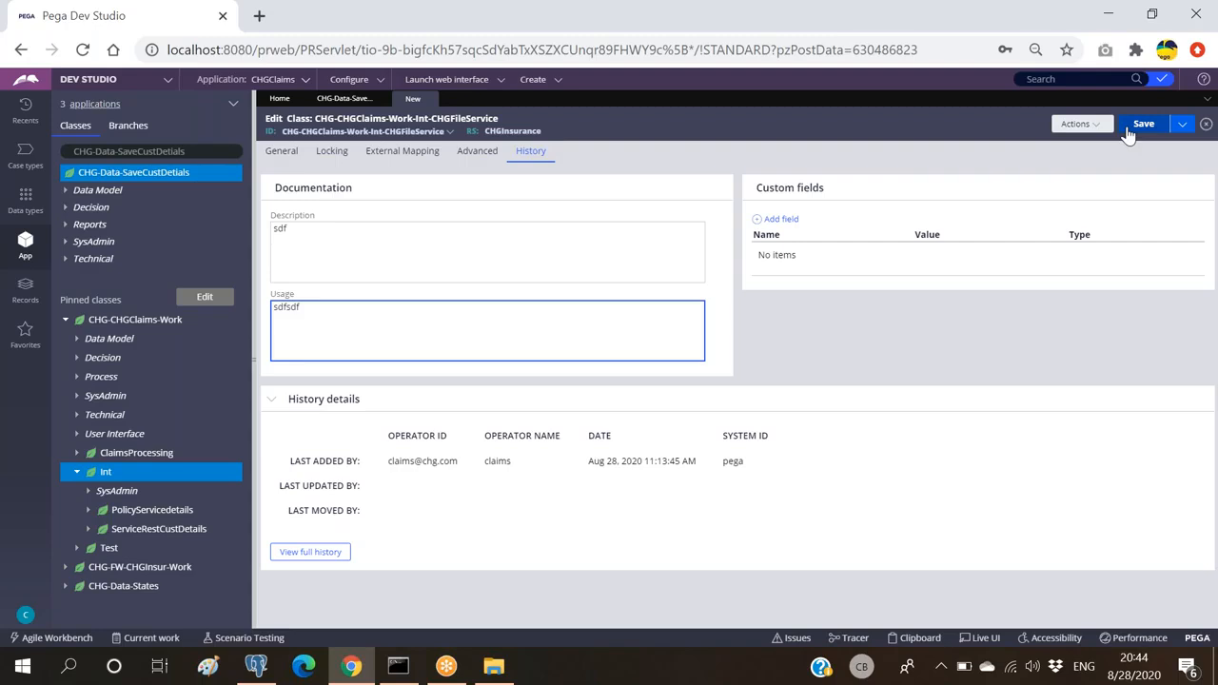
pyautogui.click(1132, 127)
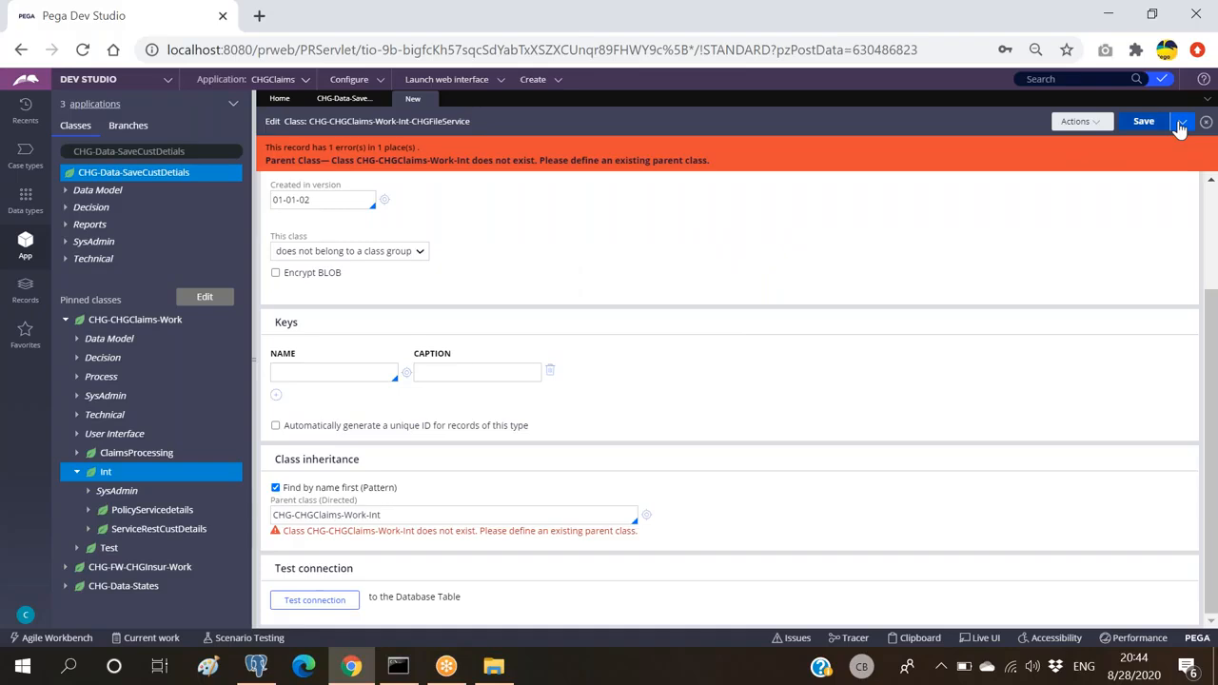
# Step: Close the unsaved class and start a new SysAdmin class under pinned CHG-CHGClaims-Work
pyautogui.click(345, 96)
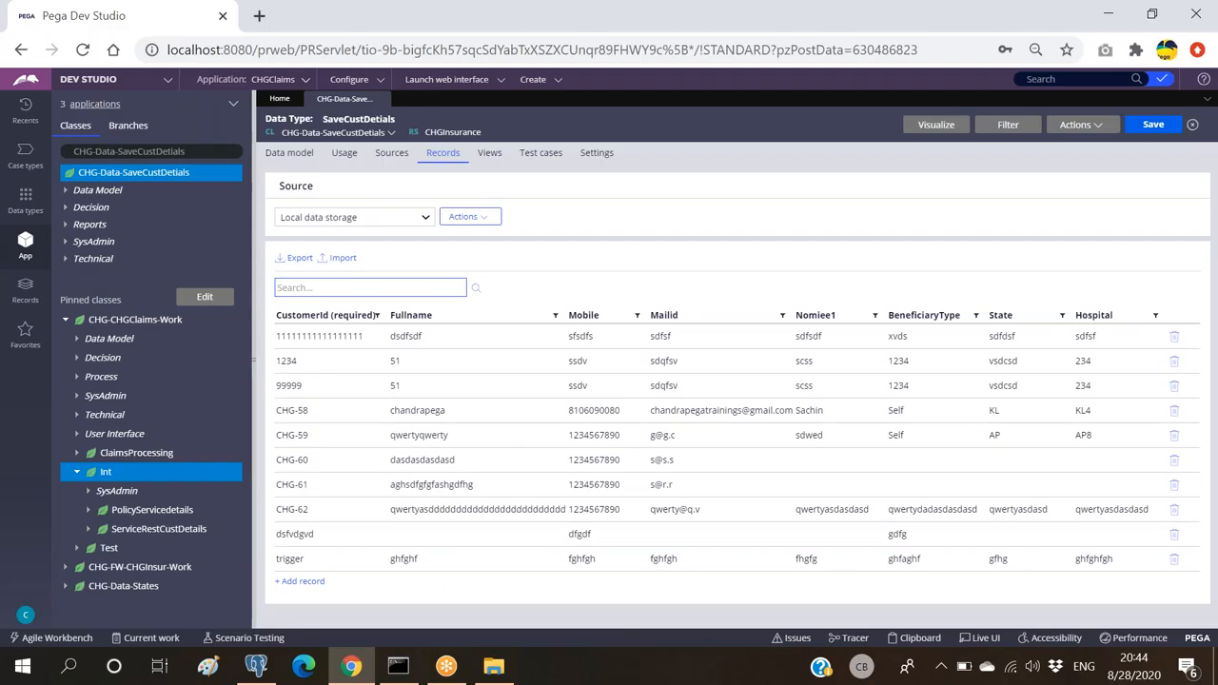
pyautogui.rightClick(123, 321)
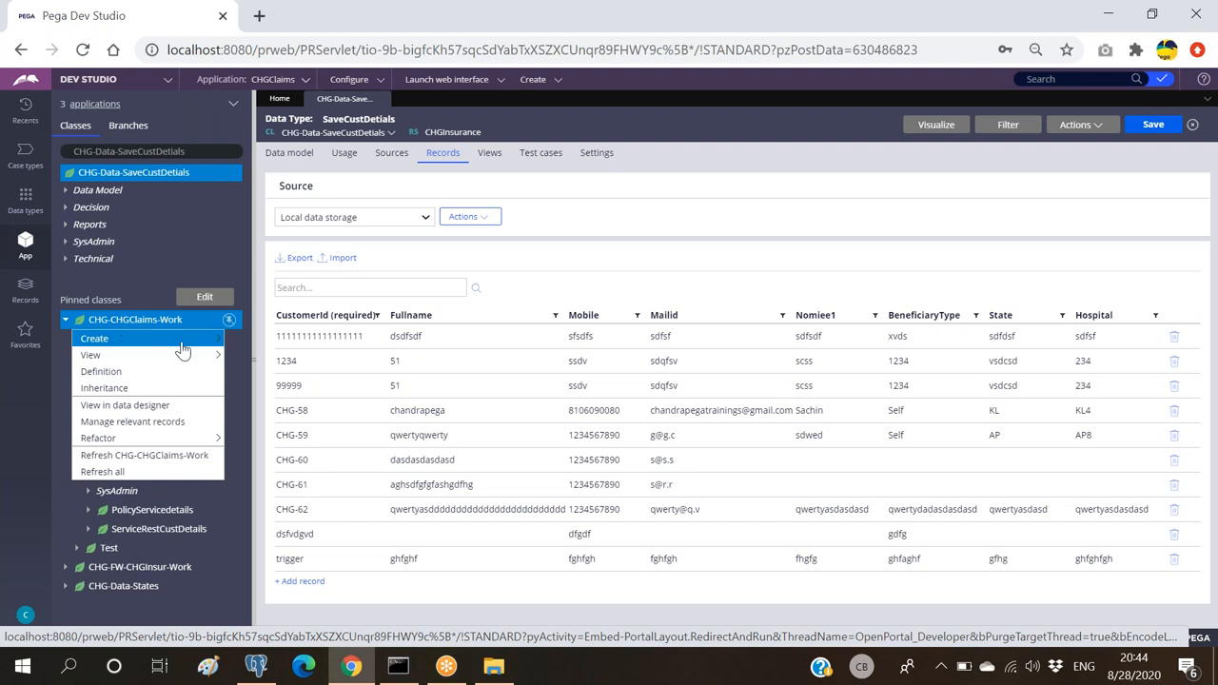
pyautogui.moveTo(157, 344)
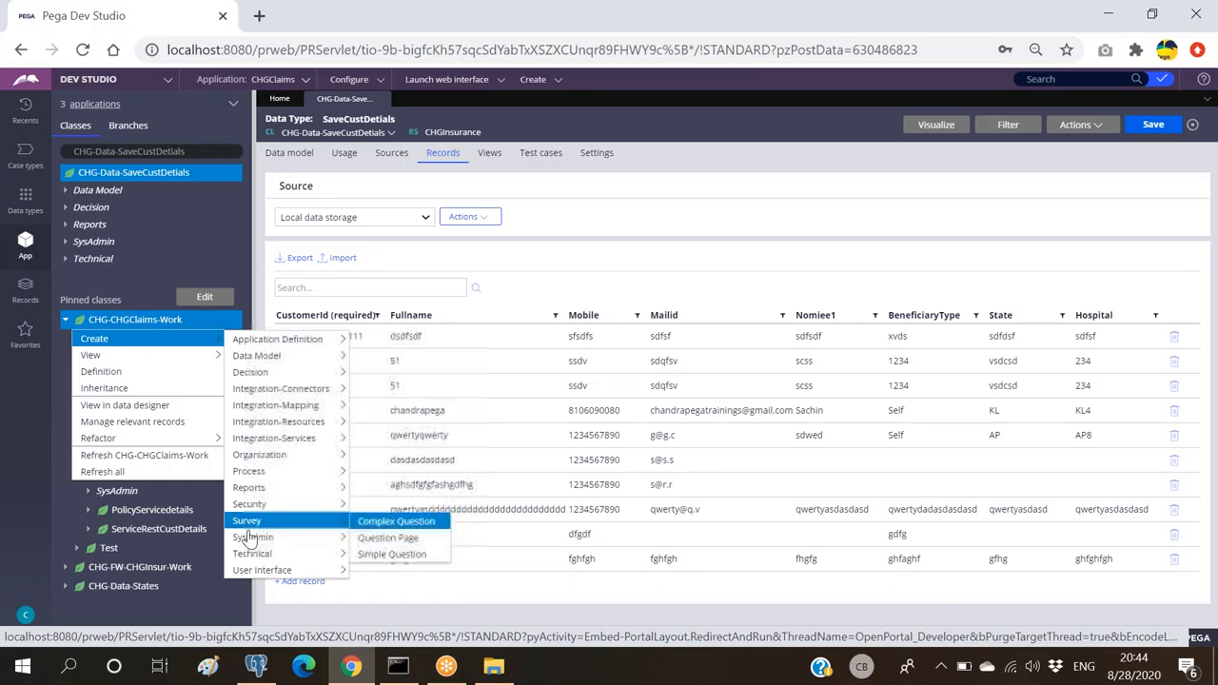
pyautogui.moveTo(254, 541)
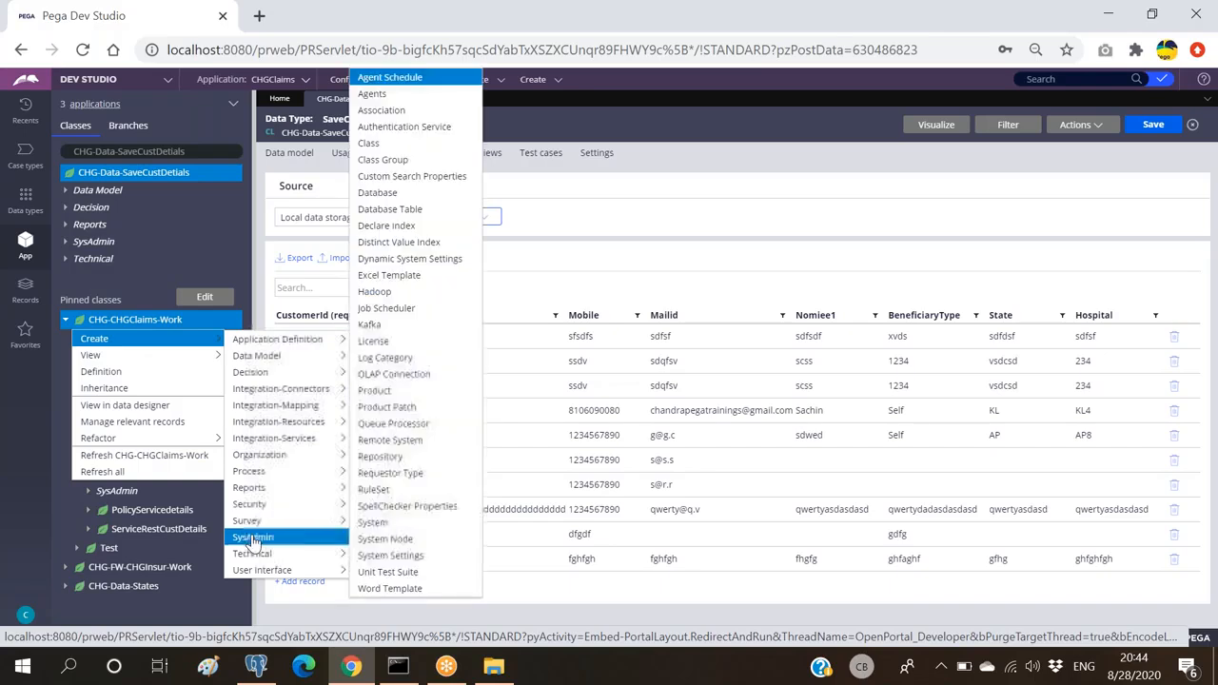
pyautogui.click(367, 143)
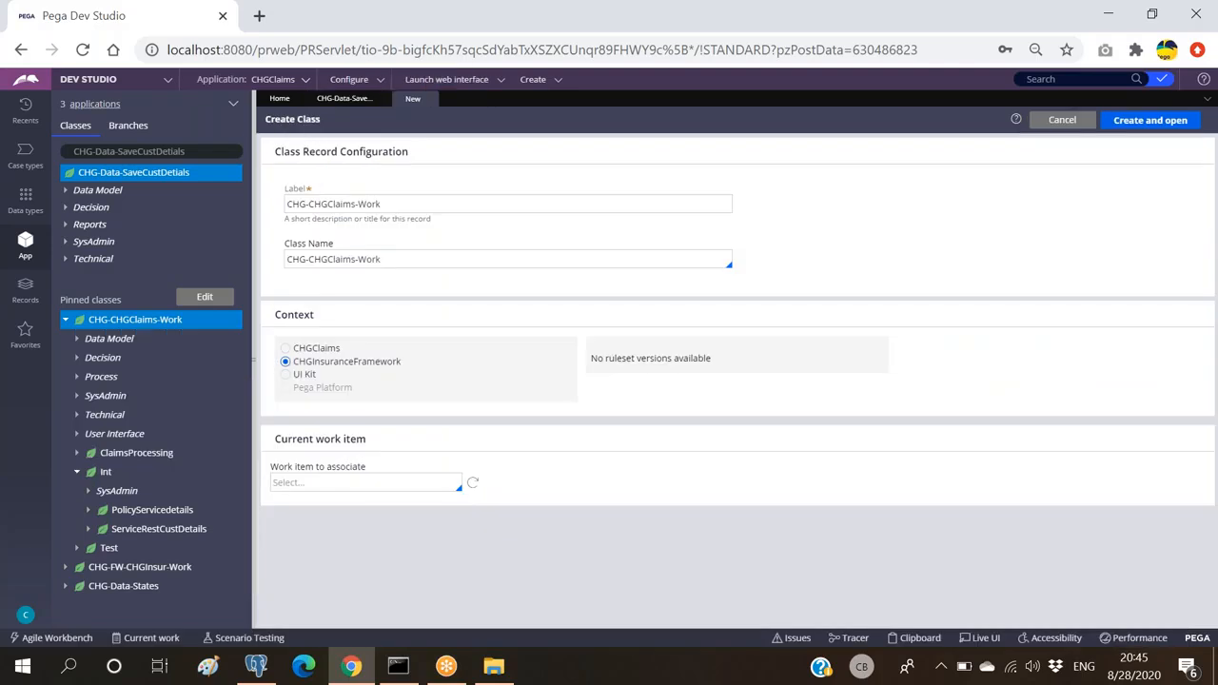
pyautogui.click(437, 259)
# Step: Name the class CHG-CHGClaims-Work-Int-ServiceFile with the same label, and create it
pyautogui.write('-Int')
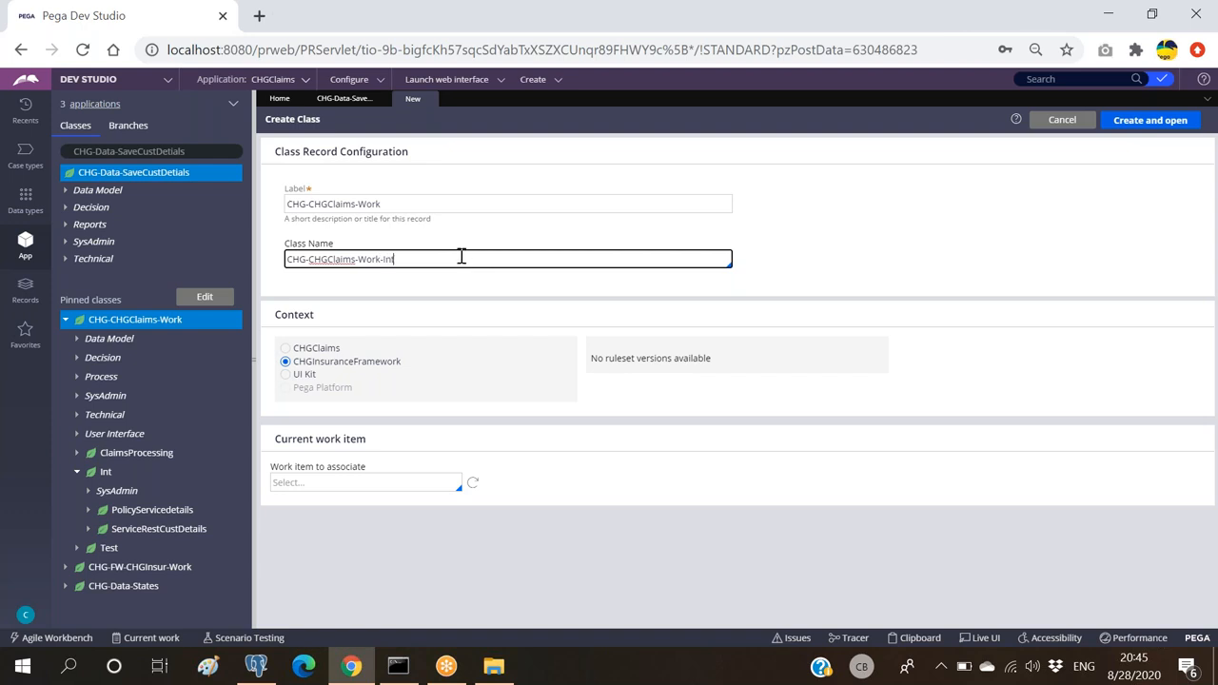
pyautogui.write('-ServiceFile')
pyautogui.hotkey('ctrl', 'a')
pyautogui.hotkey('ctrl', 'c')
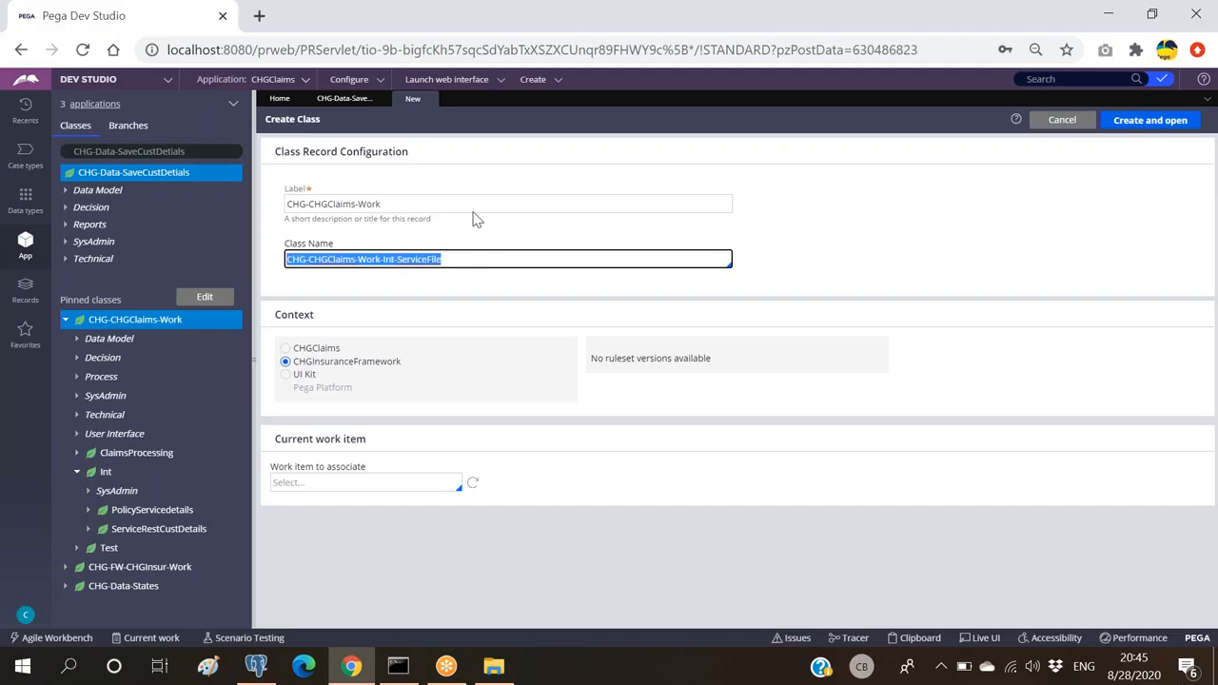
pyautogui.tripleClick(474, 208)
pyautogui.hotkey('ctrl', 'v')
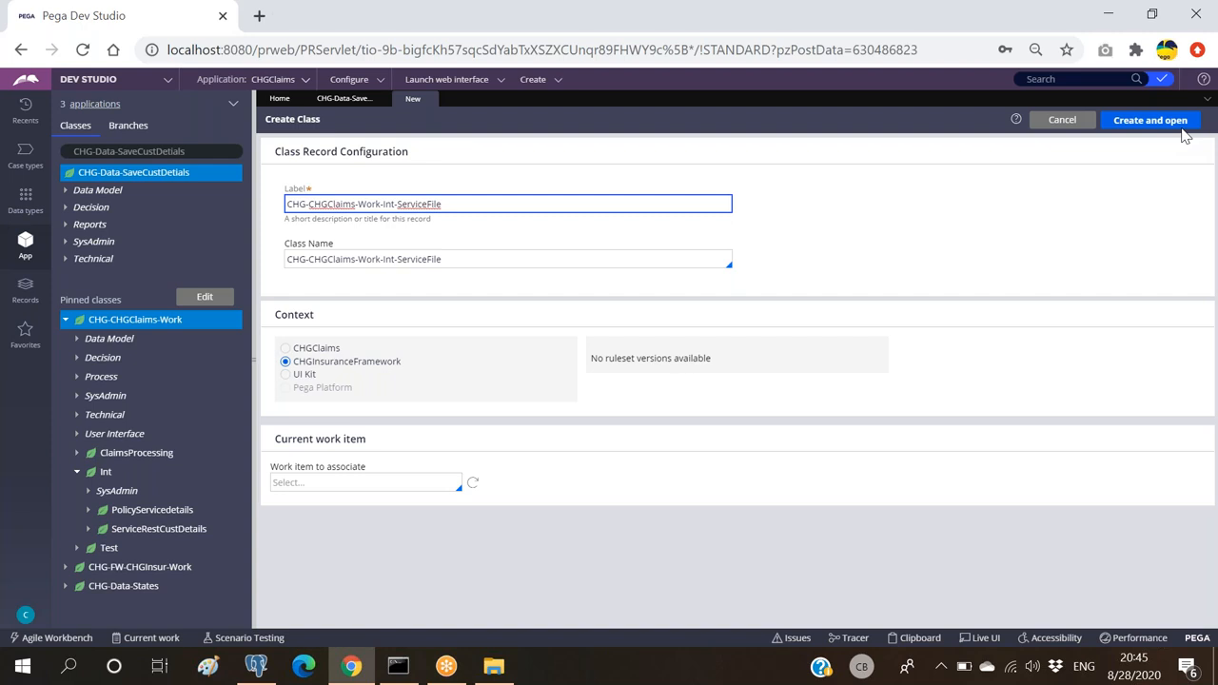
pyautogui.click(1178, 123)
pyautogui.click(304, 204)
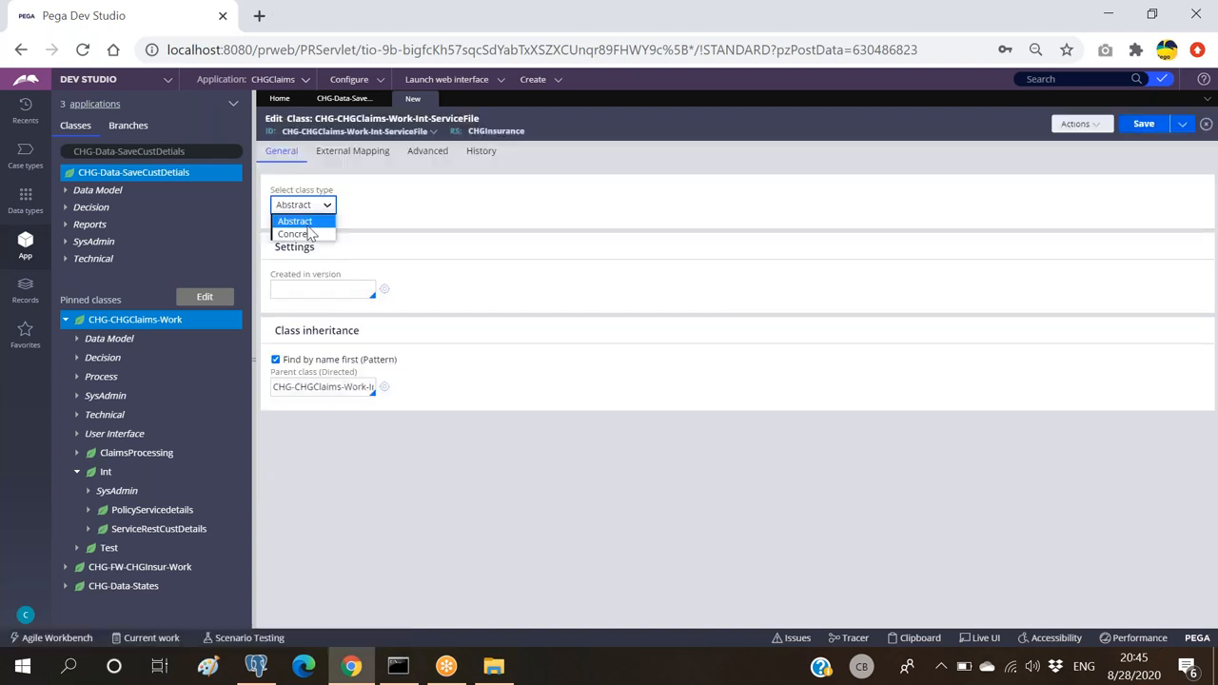
# Step: Make ServiceFile Concrete, version 01-01-02, no class group, usage note 'asd', and save
pyautogui.click(295, 234)
pyautogui.click(315, 290)
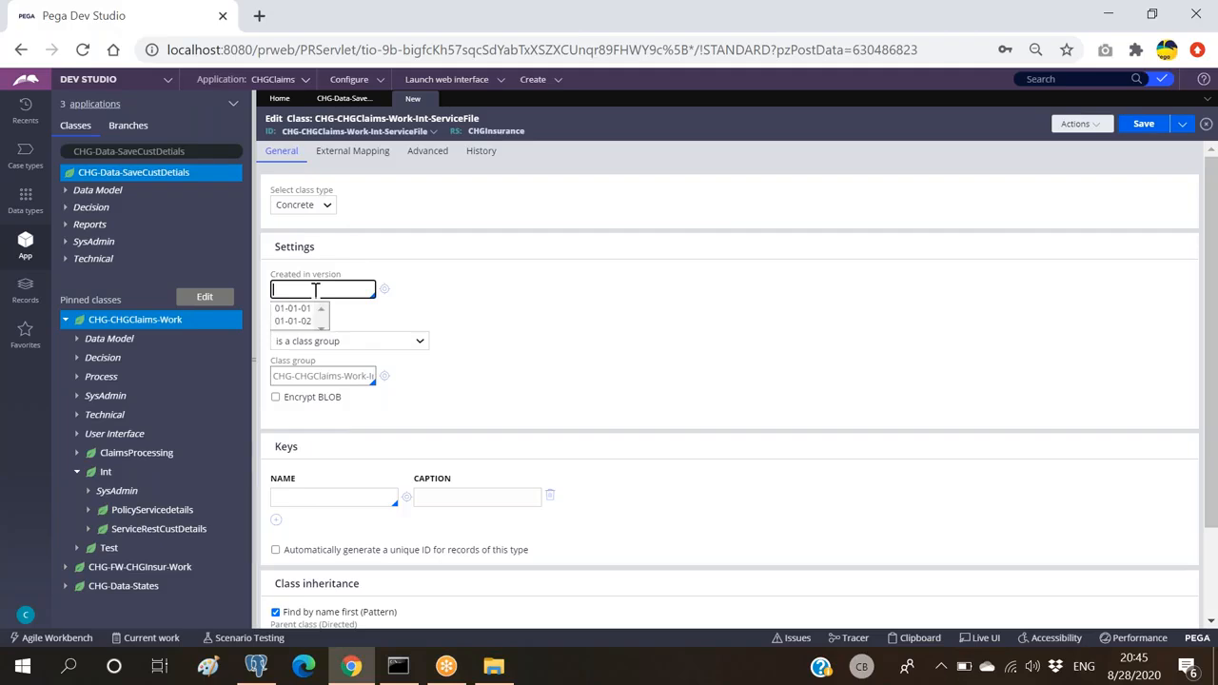
pyautogui.click(295, 306)
pyautogui.click(307, 340)
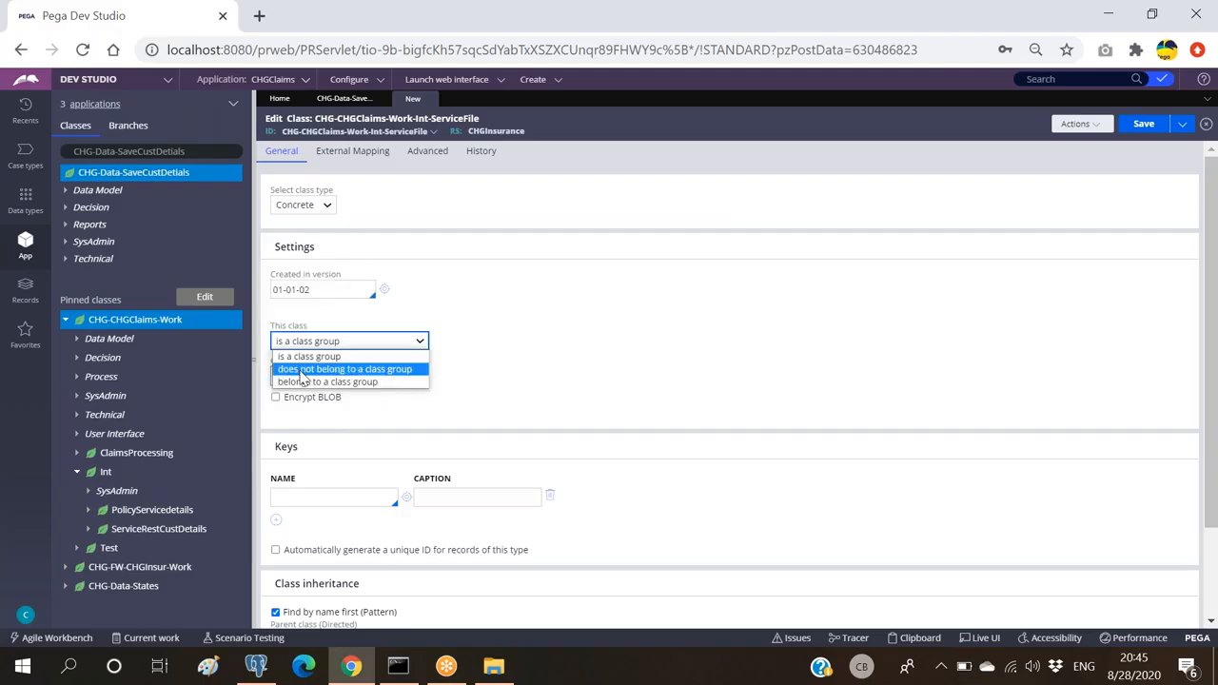
pyautogui.click(302, 370)
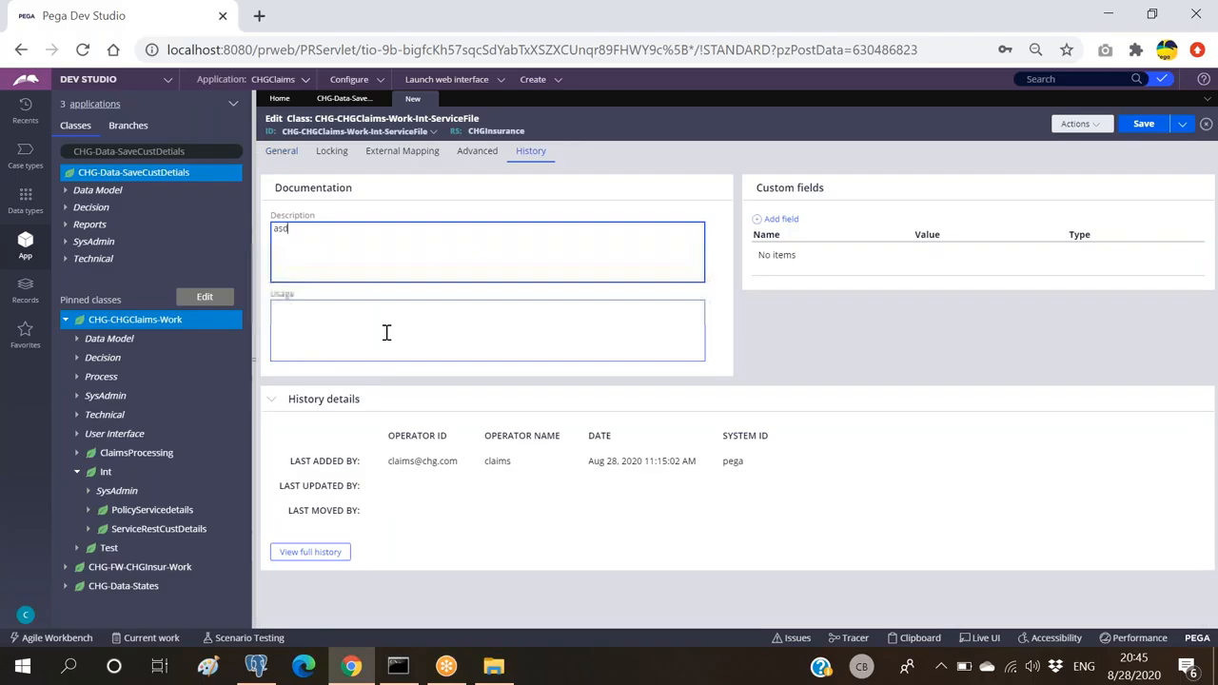
pyautogui.click(386, 332)
pyautogui.write('asd')
pyautogui.hotkey('ctrl', 's')
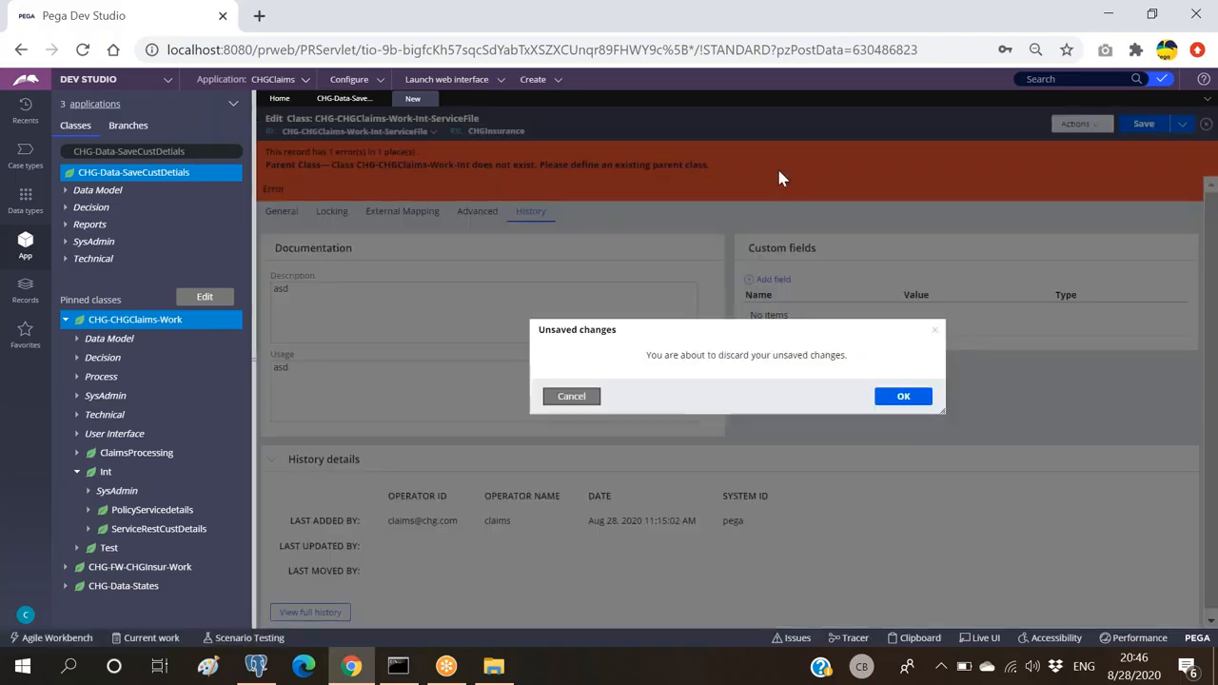
# Step: Abandon the unsaved ServiceFile class and start a blank SysAdmin Class from the Create menu
pyautogui.click(902, 397)
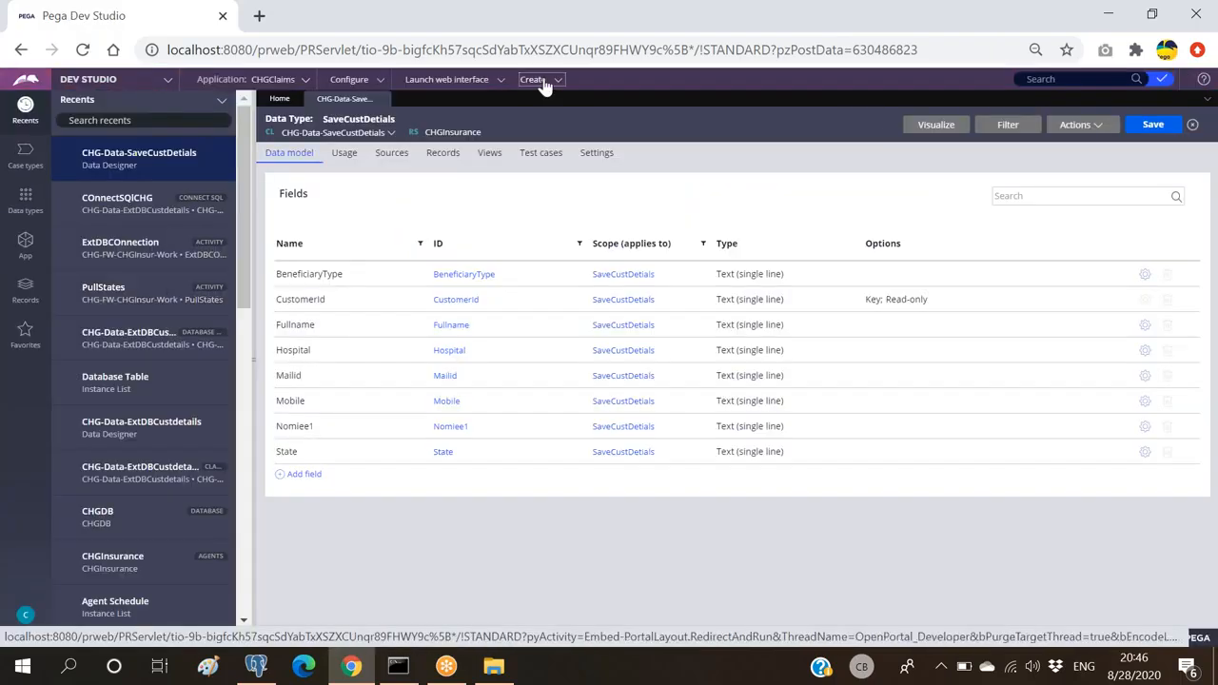
pyautogui.click(545, 84)
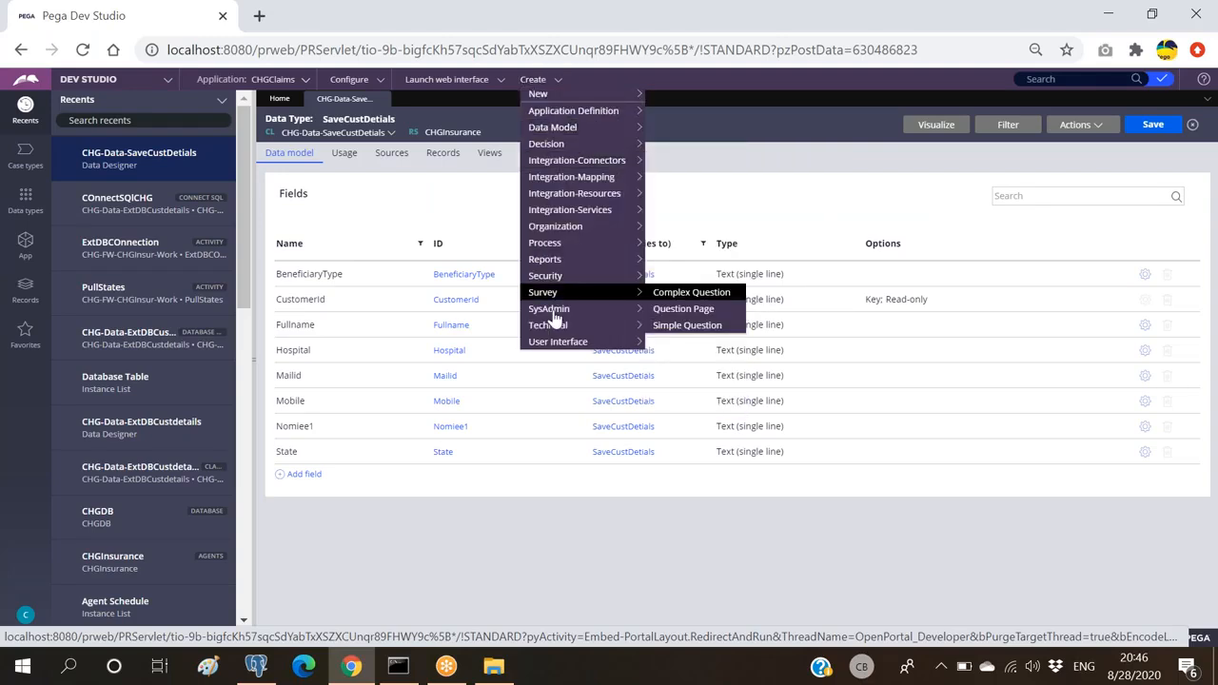
pyautogui.moveTo(554, 314)
pyautogui.click(665, 195)
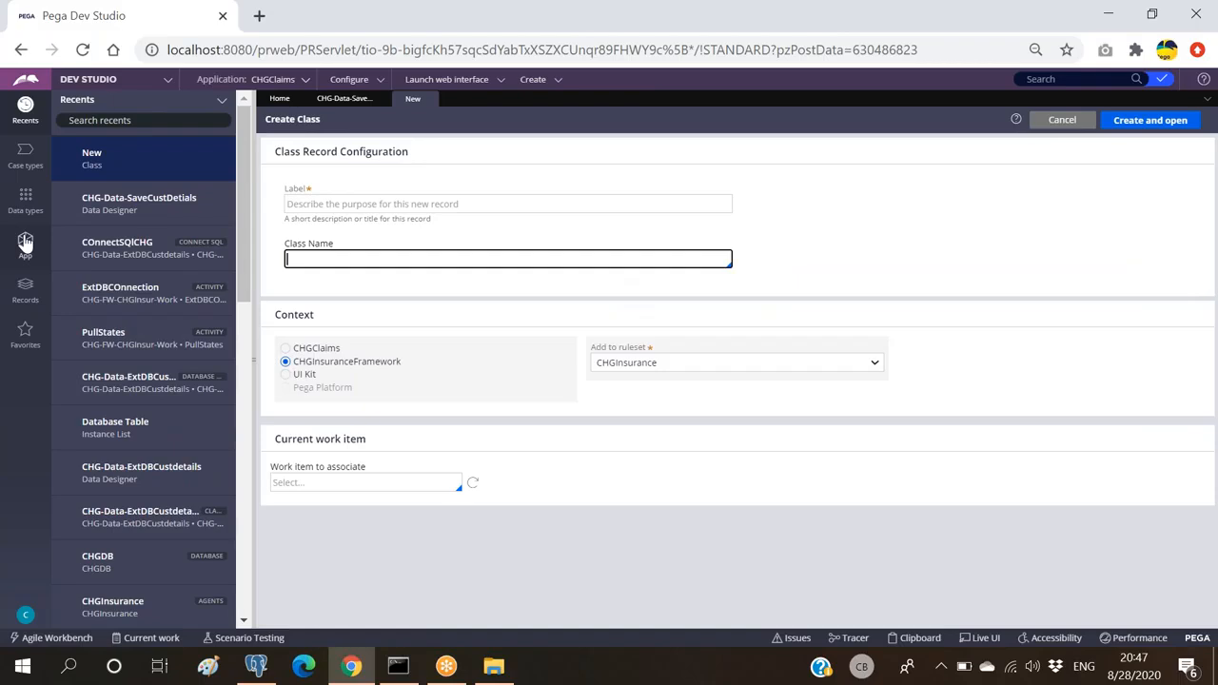
# Step: Autocomplete the class name CHG-CHGClaims-Work-Int-FileService, reuse it as the label, and create the class
pyautogui.click(25, 243)
pyautogui.write('chg-chgclaims-wor')
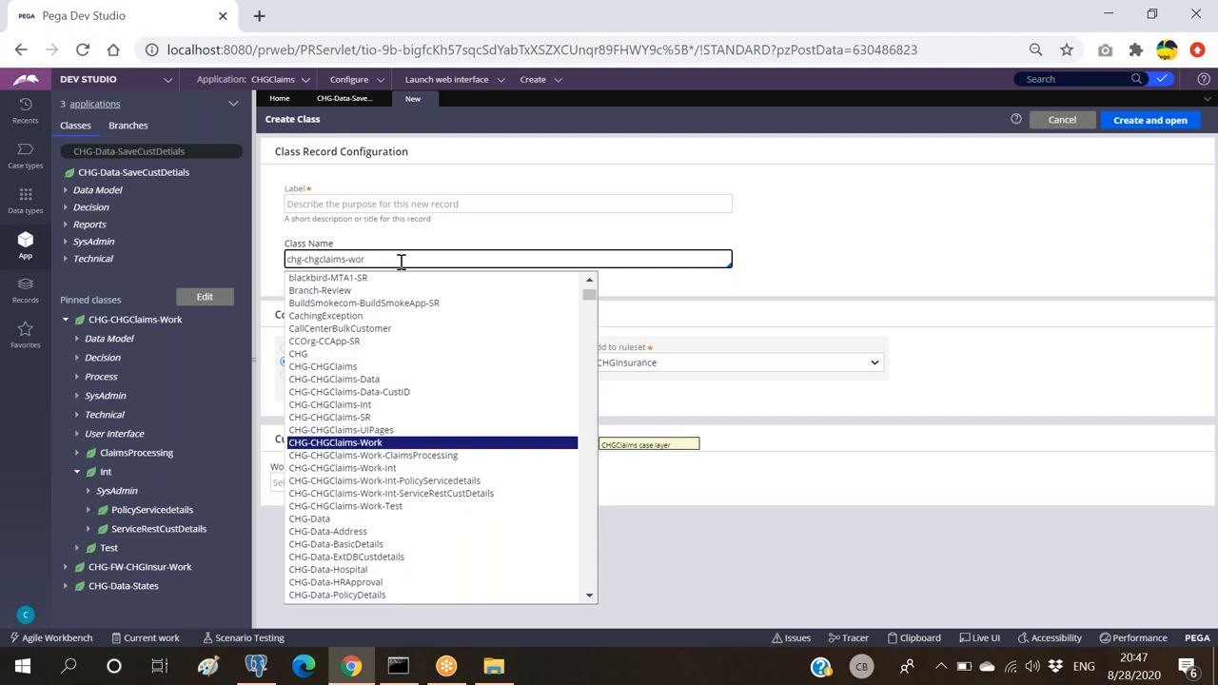
pyautogui.press('Down')
pyautogui.press('Down')
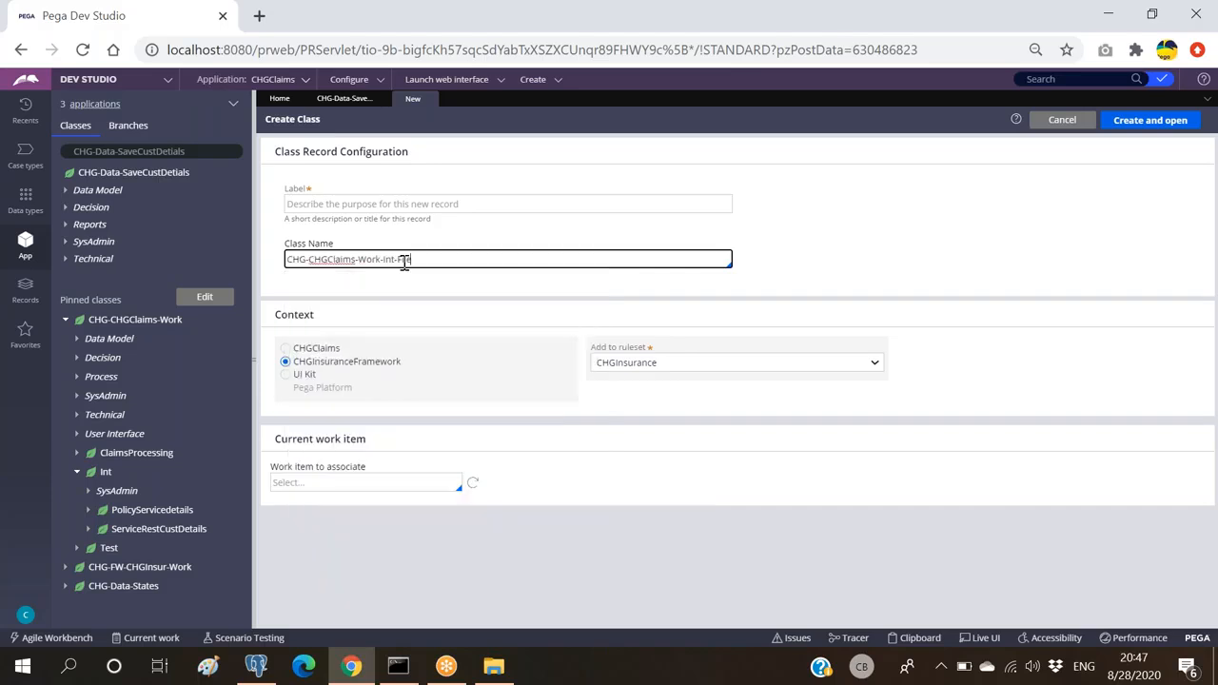
pyautogui.hotkey('ctrl', 'a')
pyautogui.hotkey('ctrl', 'c')
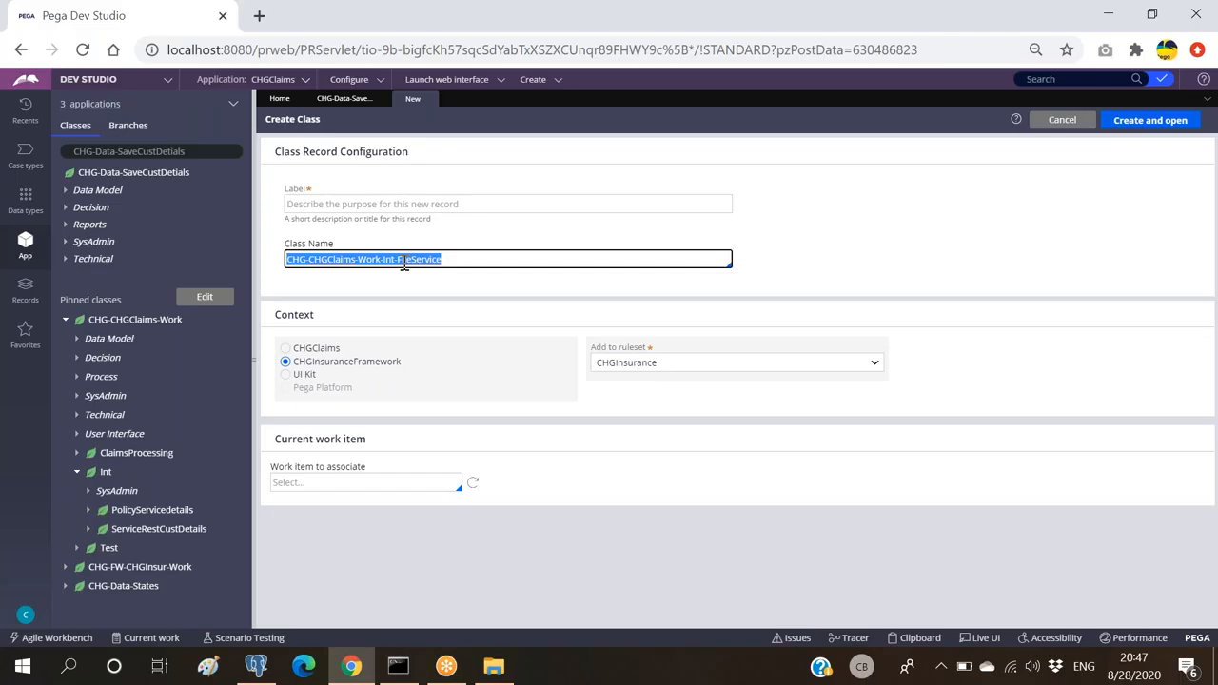
pyautogui.hotkey('shift', 'Tab')
pyautogui.hotkey('ctrl', 'v')
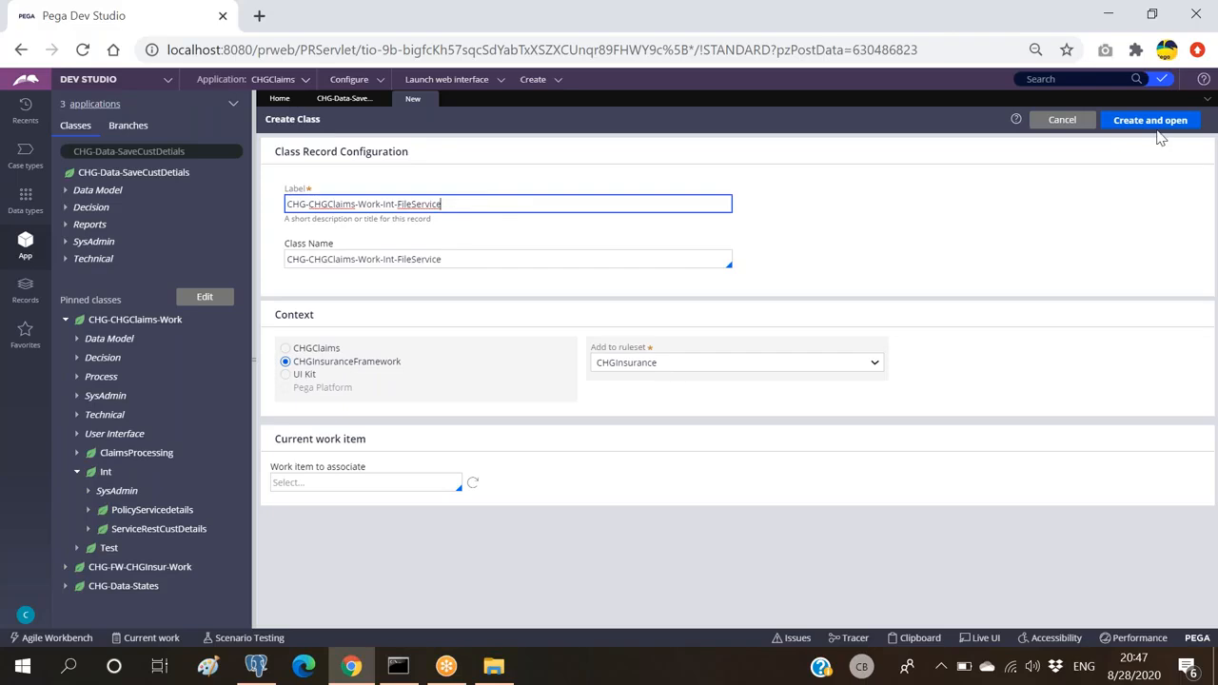
pyautogui.click(1155, 122)
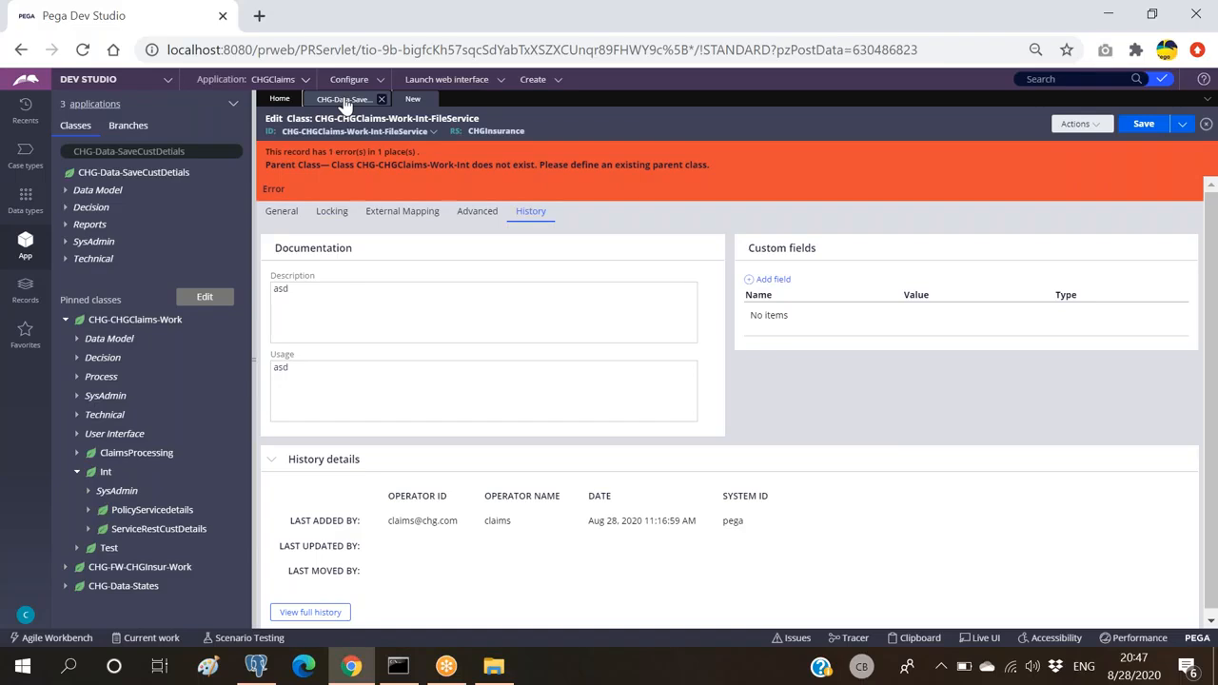
# Step: Go to the FileService class's General settings; the session expires to the login page
pyautogui.click(282, 211)
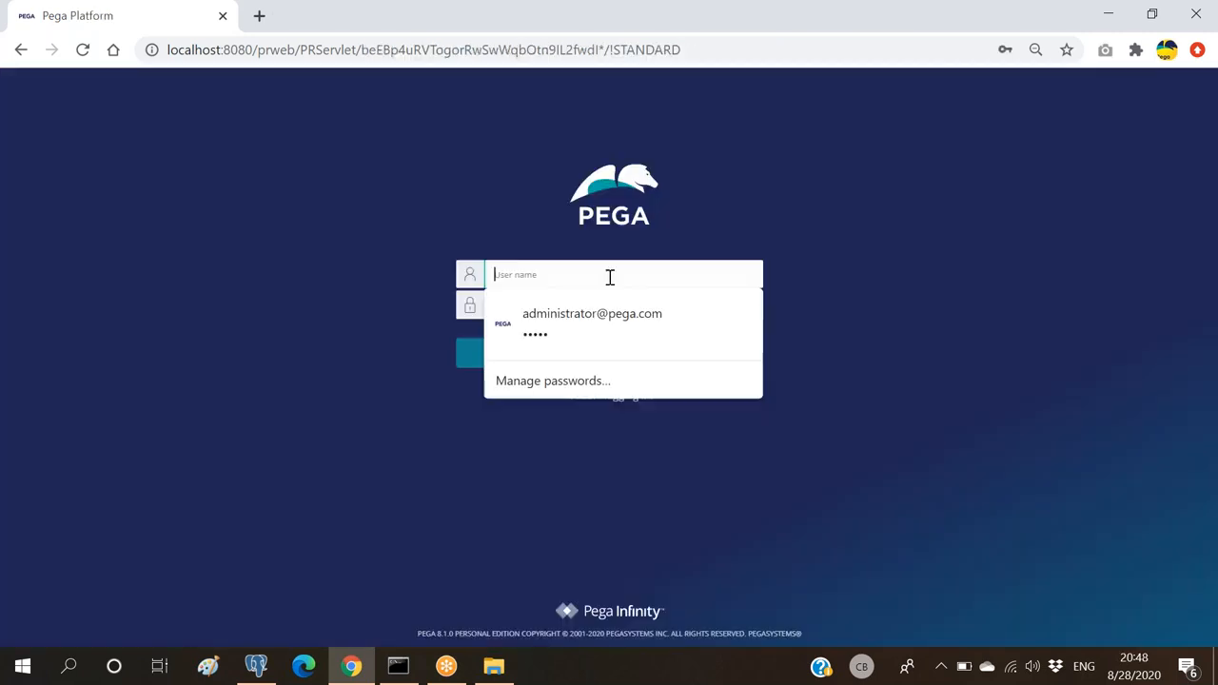
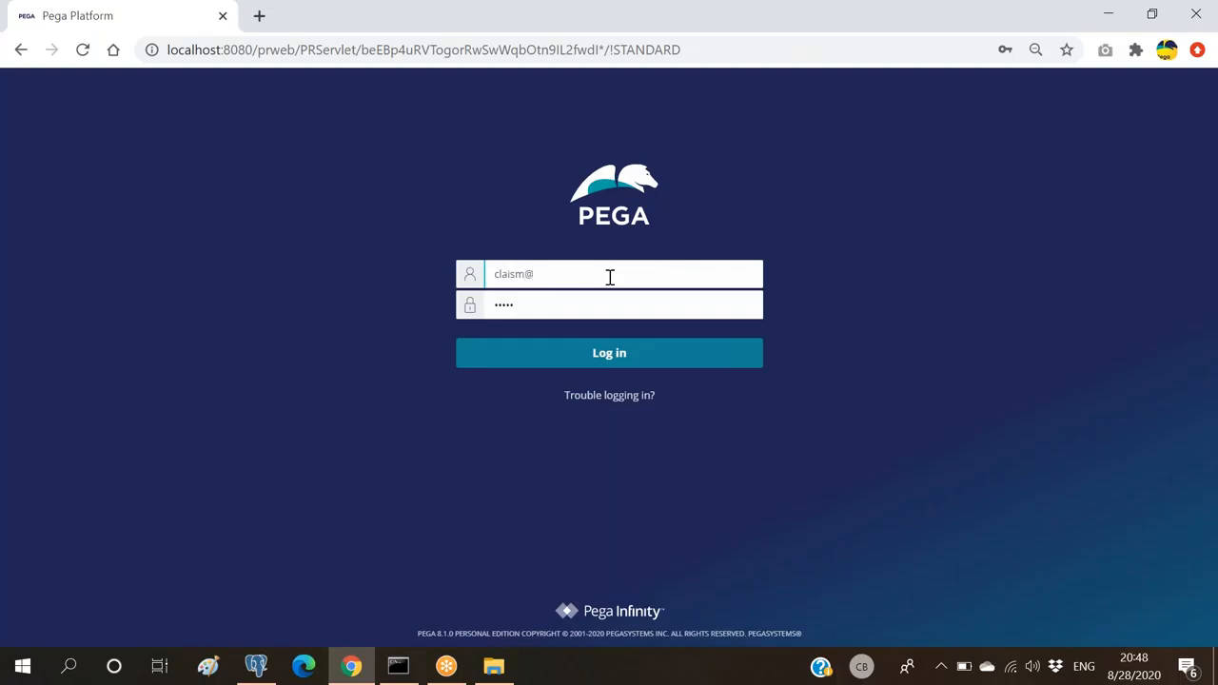
# Step: Log back in to Pega by entering the operator ID as the user name
pyautogui.press('Return')
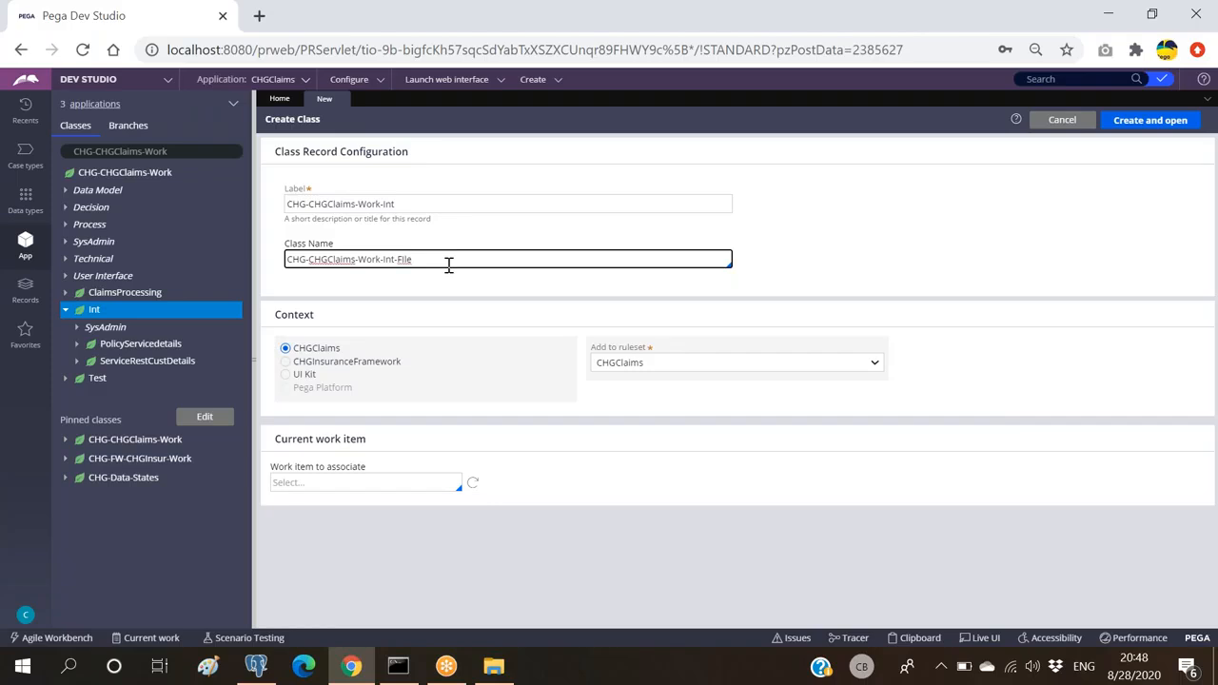
# Step: Copy the class name CHG-CHGClaims-Work-Int-File into the Label field and create the class
pyautogui.hotkey('ctrl', 'a')
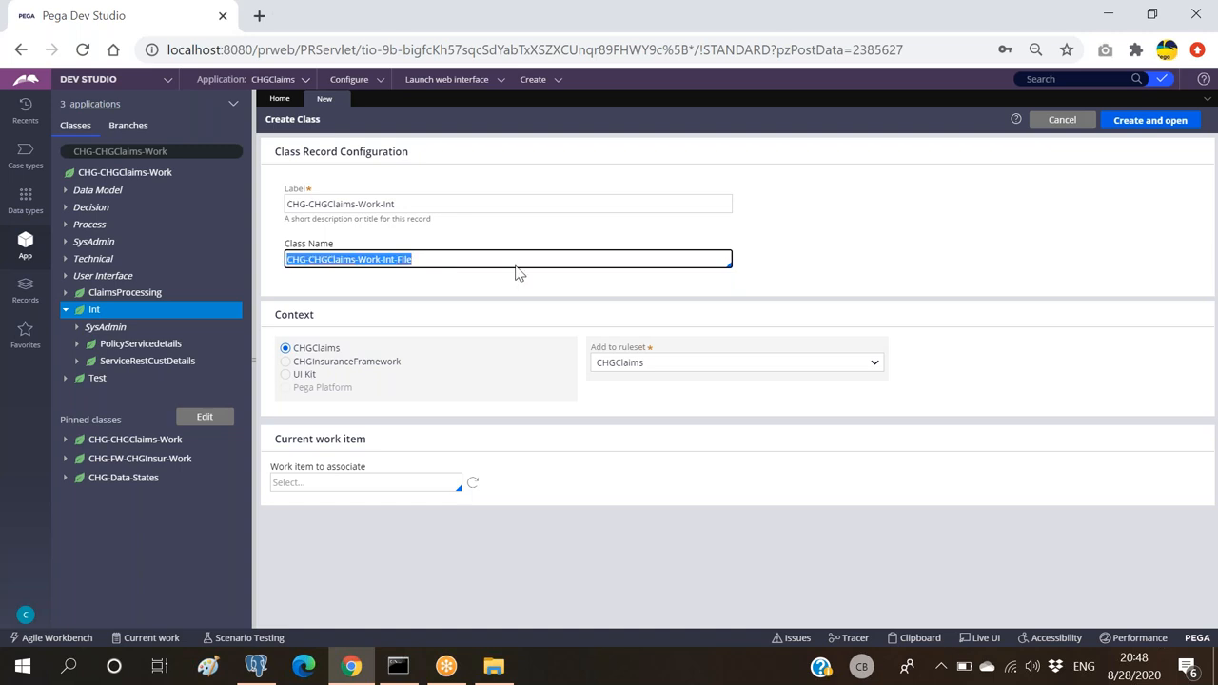
pyautogui.click(522, 203)
pyautogui.hotkey('ctrl', 'a')
pyautogui.write('CHG-CHGClaims-Work-Int-FIle')
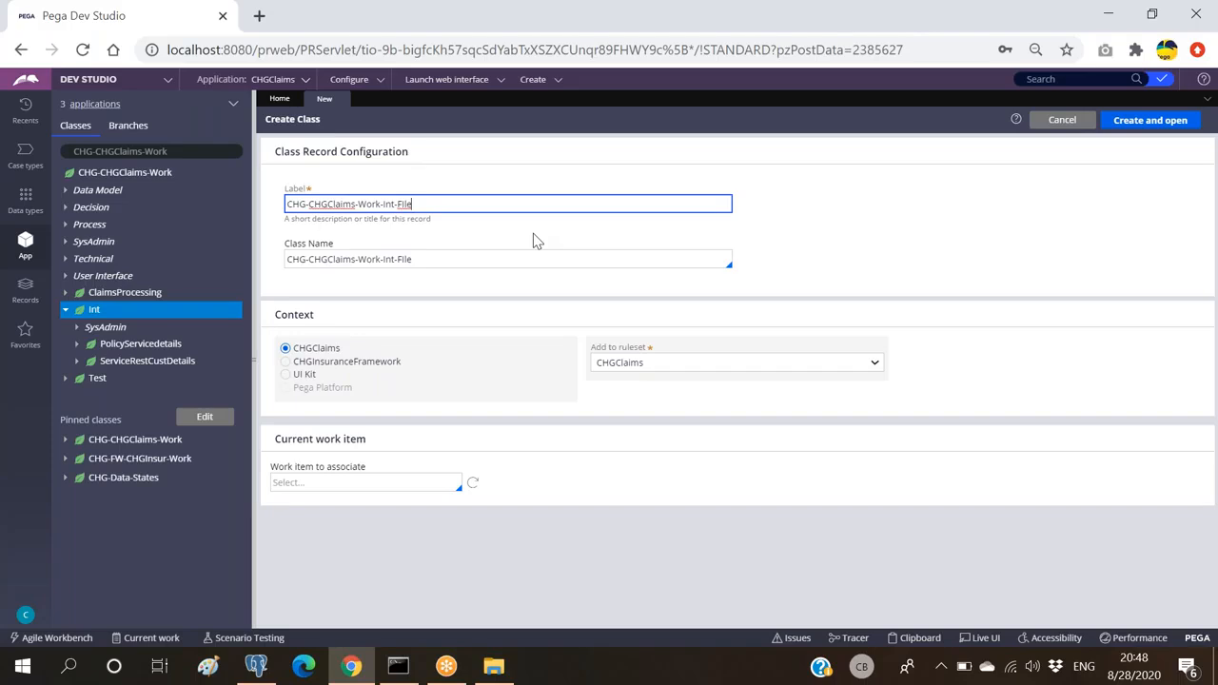
pyautogui.click(1149, 121)
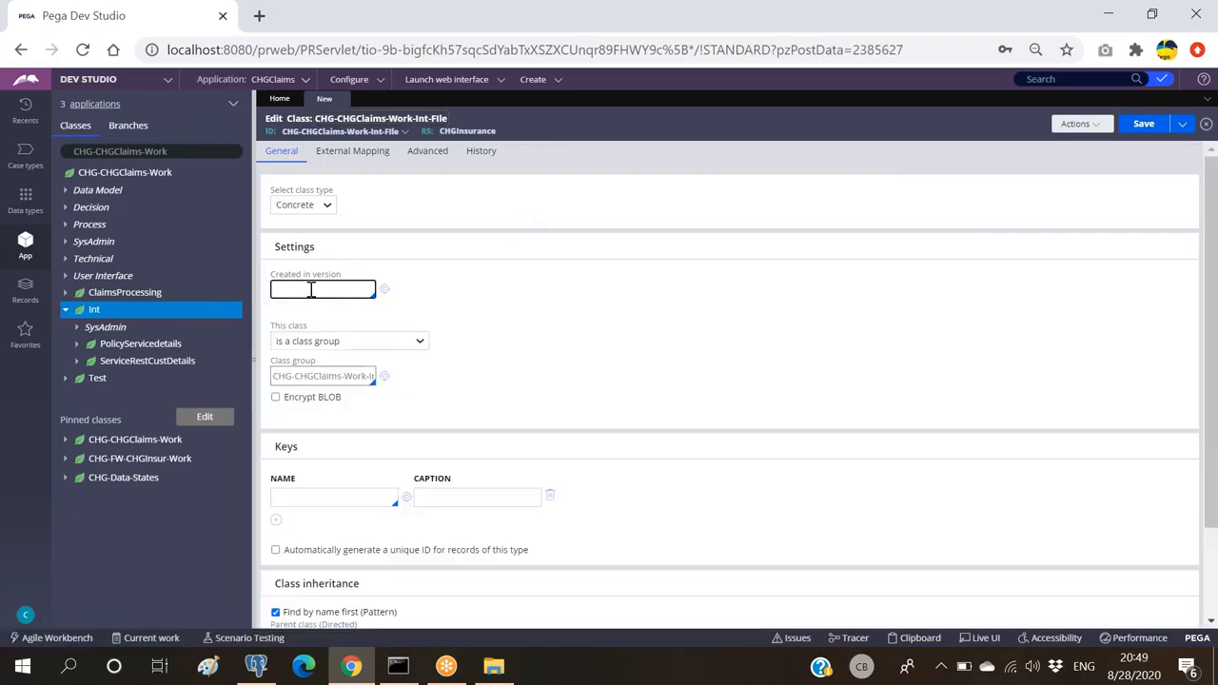
# Step: Set the class's ruleset version to 01-01-02 and review its advanced settings
pyautogui.press('Down')
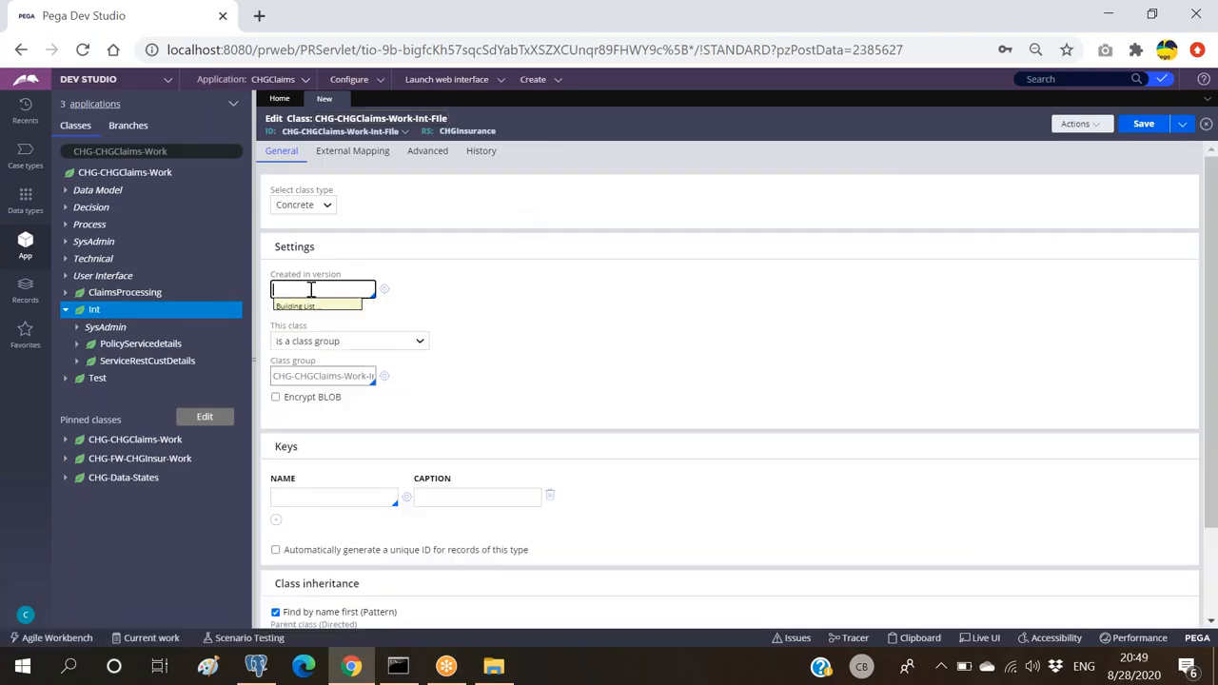
pyautogui.press('Down')
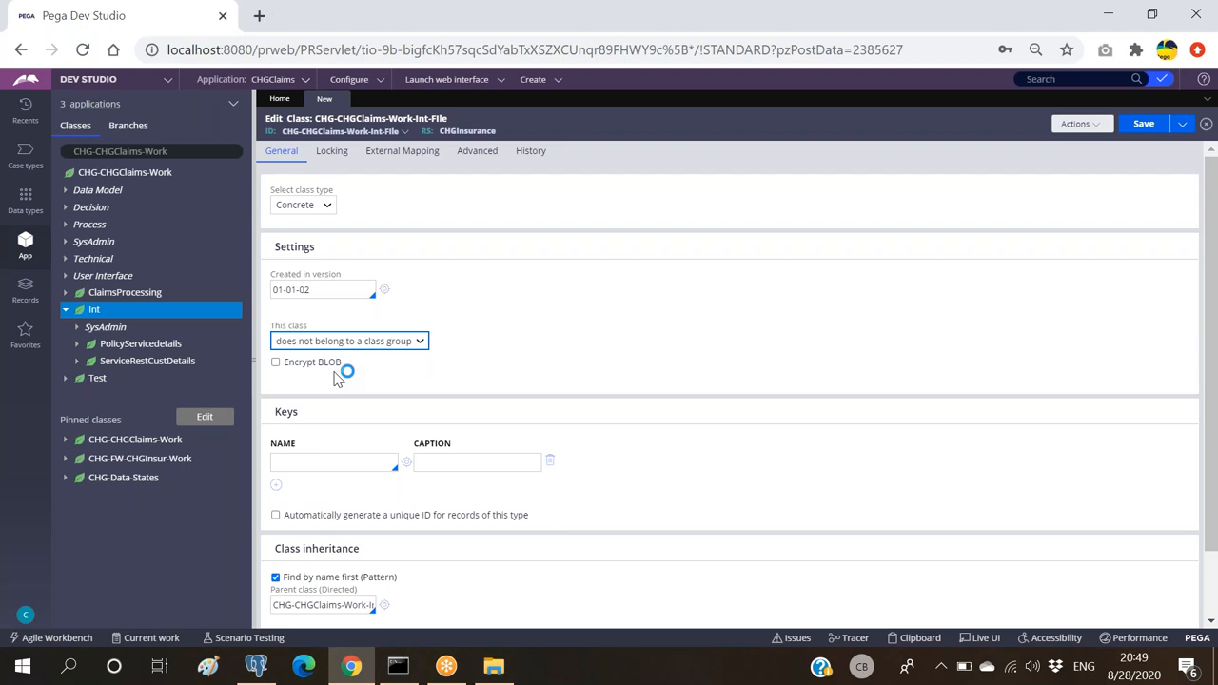
pyautogui.click(488, 159)
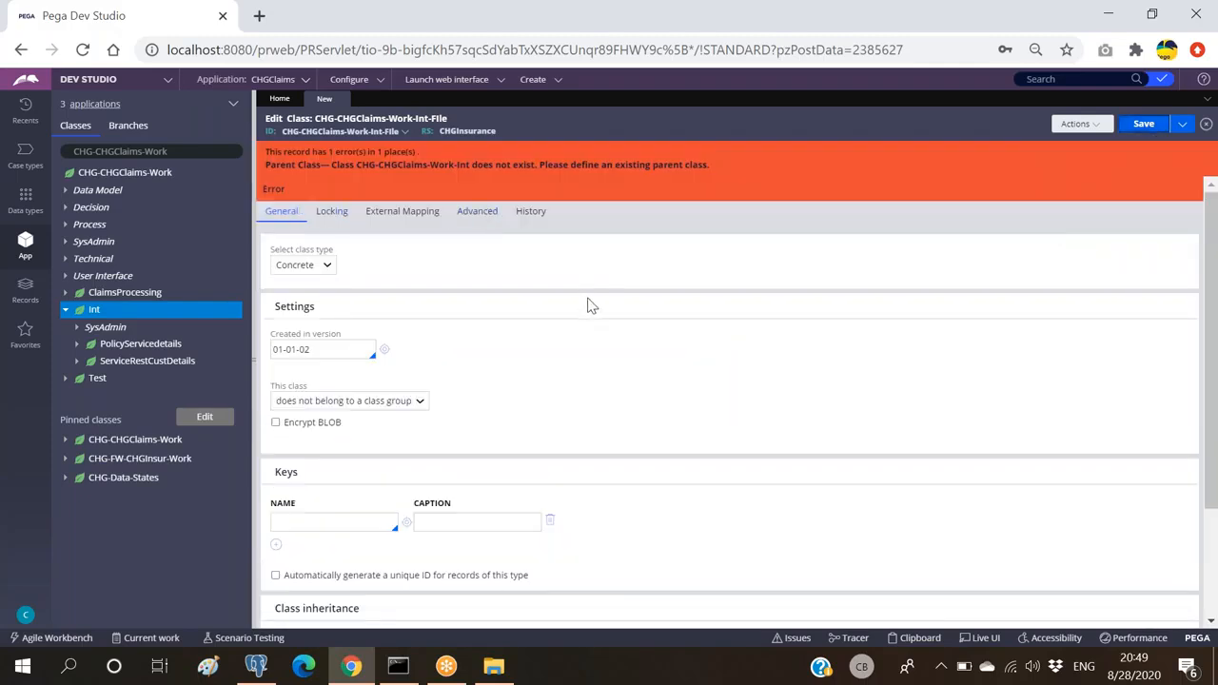
pyautogui.scroll(-1, 590, 305)
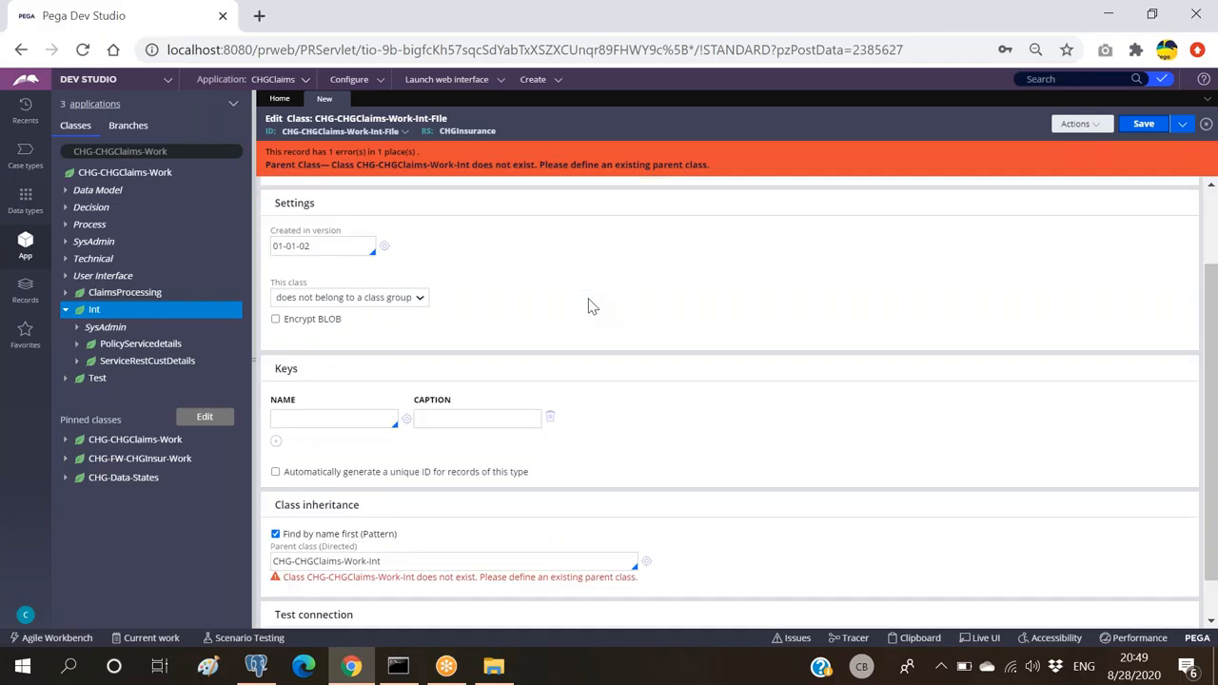
pyautogui.scroll(1, 588, 305)
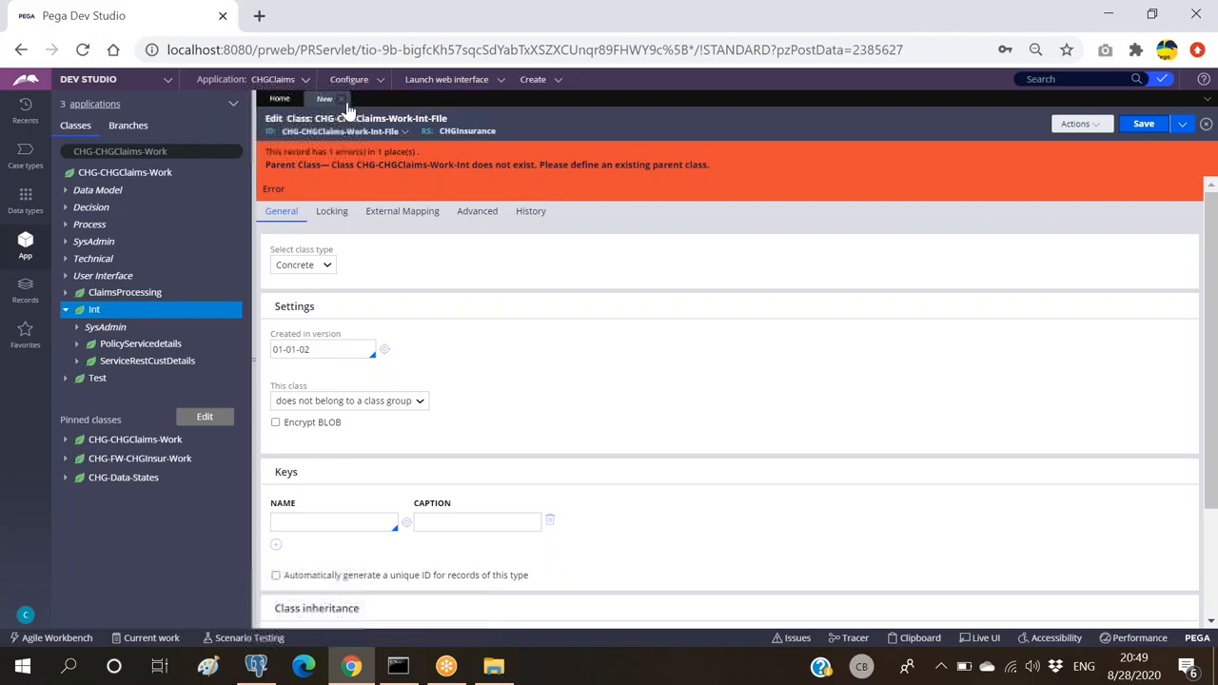
# Step: Close the class record and recreate CHG-CHGClaims-Work-Int-File in ruleset CHGInsuranceInt
pyautogui.click(341, 100)
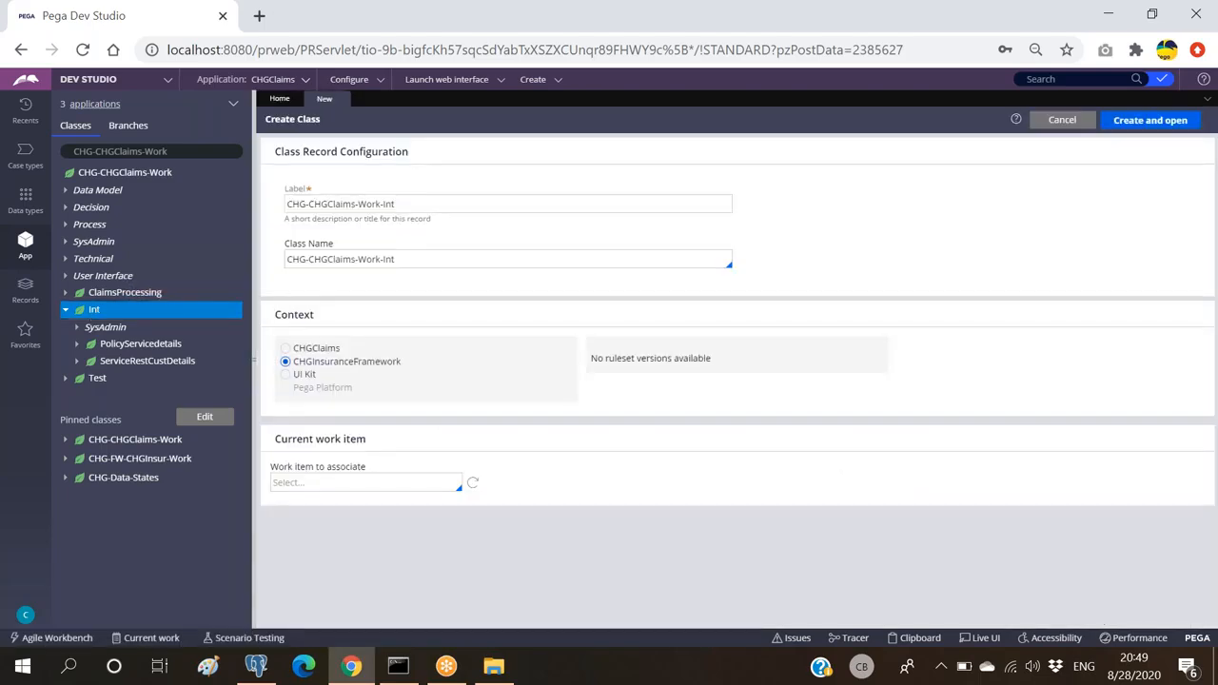
pyautogui.click(508, 258)
pyautogui.write('-File')
pyautogui.click(395, 358)
pyautogui.click(737, 363)
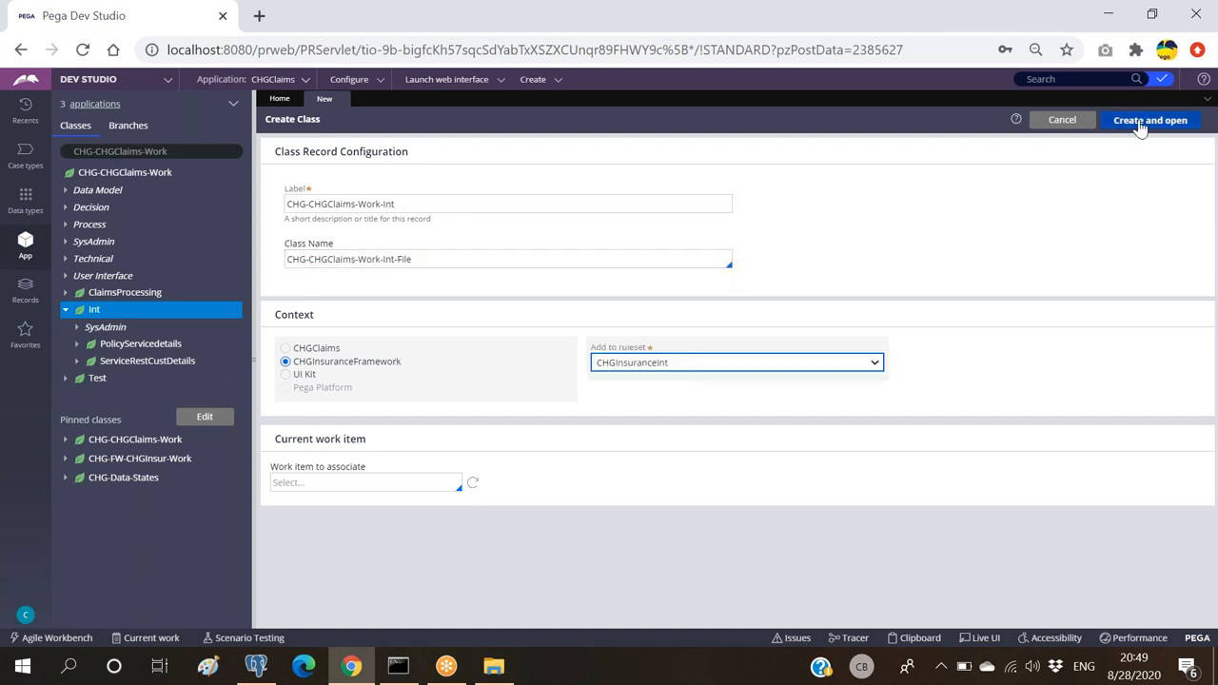
pyautogui.click(1141, 123)
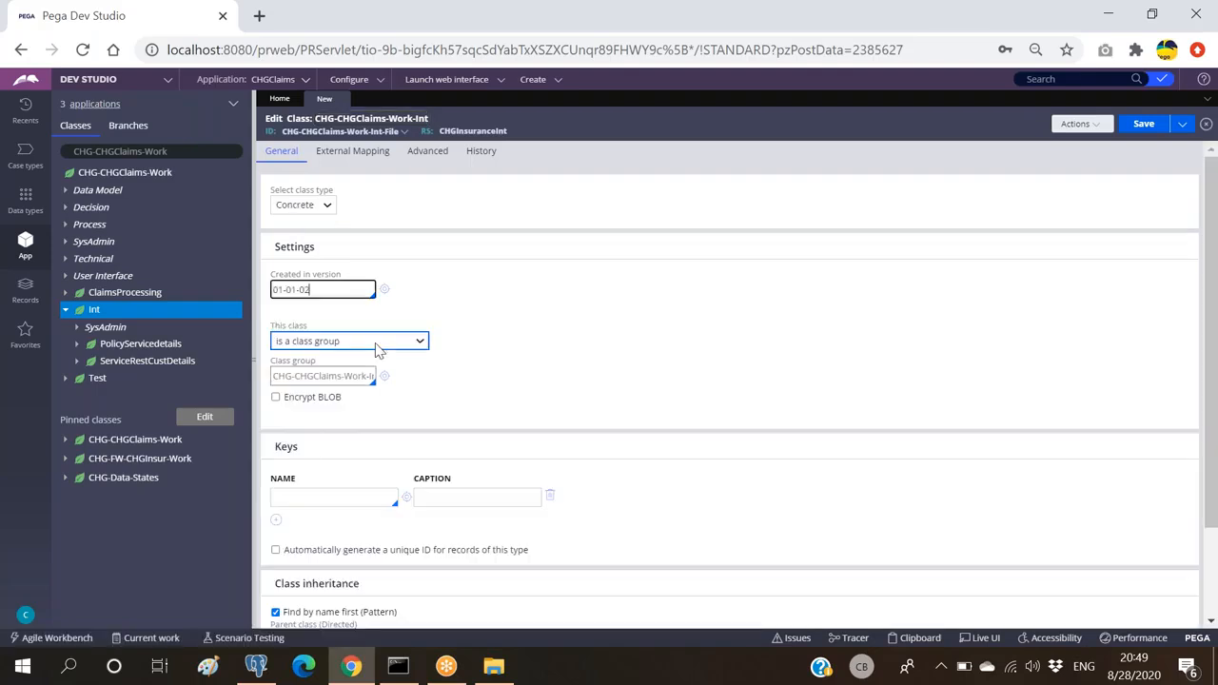
# Step: Mark the class as not belonging to any class group
pyautogui.click(377, 350)
pyautogui.click(324, 376)
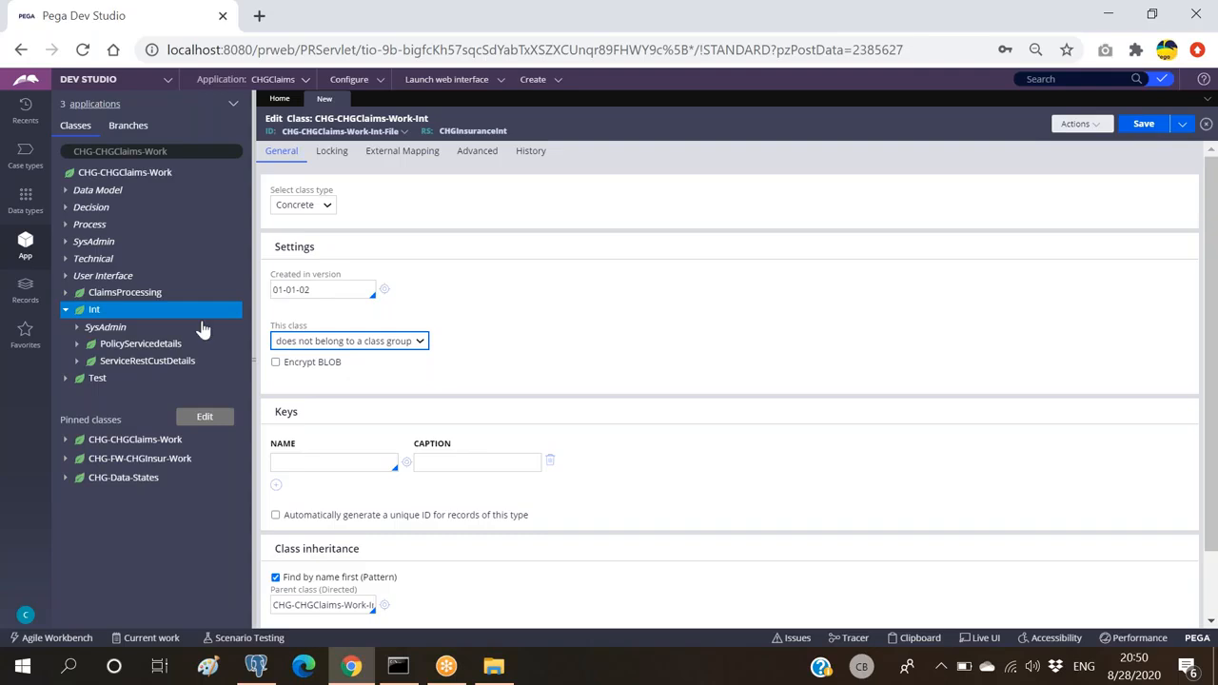
pyautogui.scroll(-2, 466, 447)
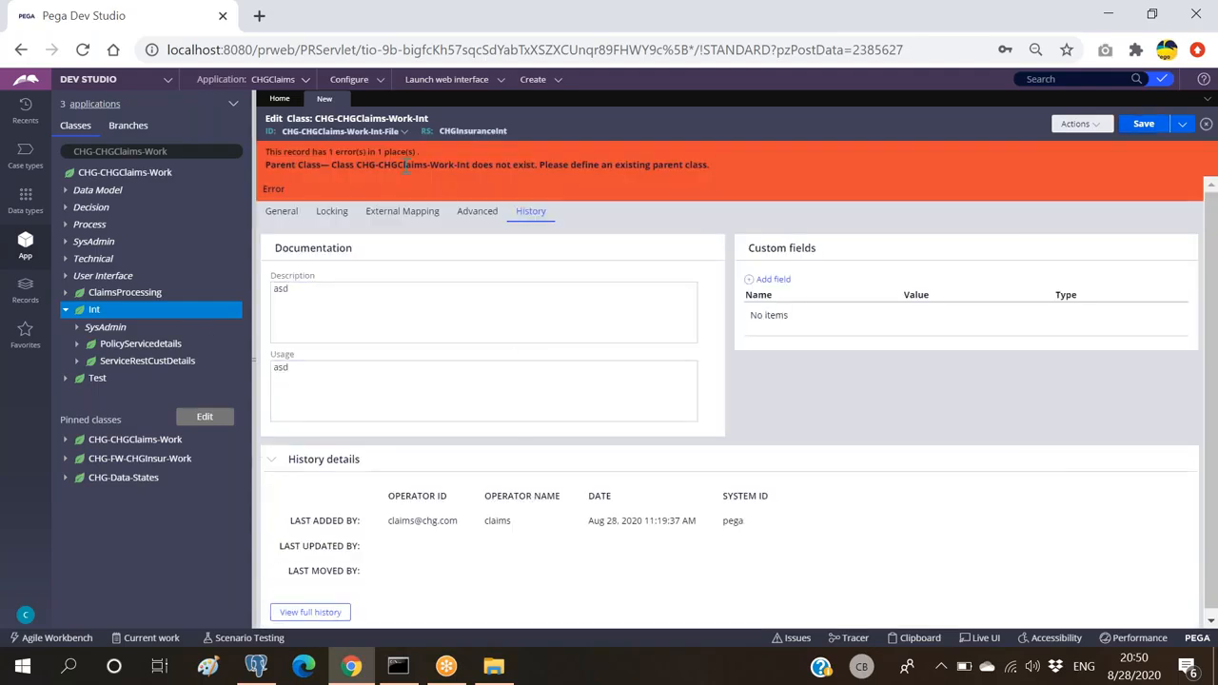
pyautogui.moveTo(331, 166); pyautogui.dragTo(567, 186)
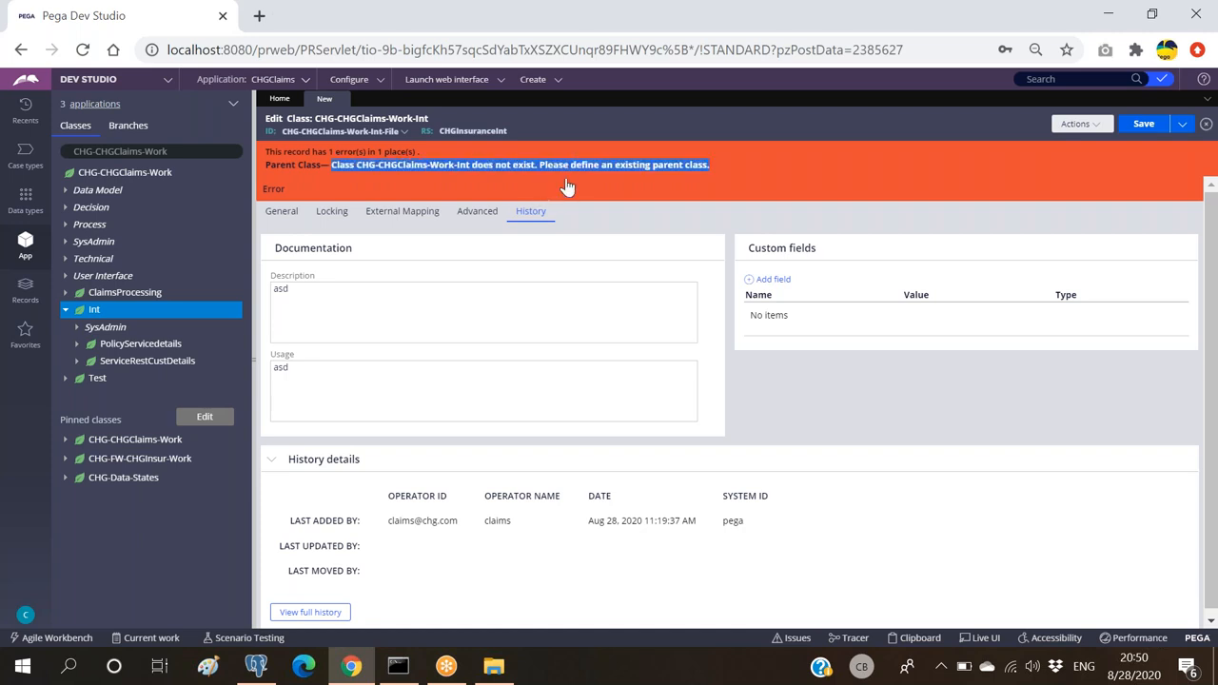
pyautogui.click(567, 186)
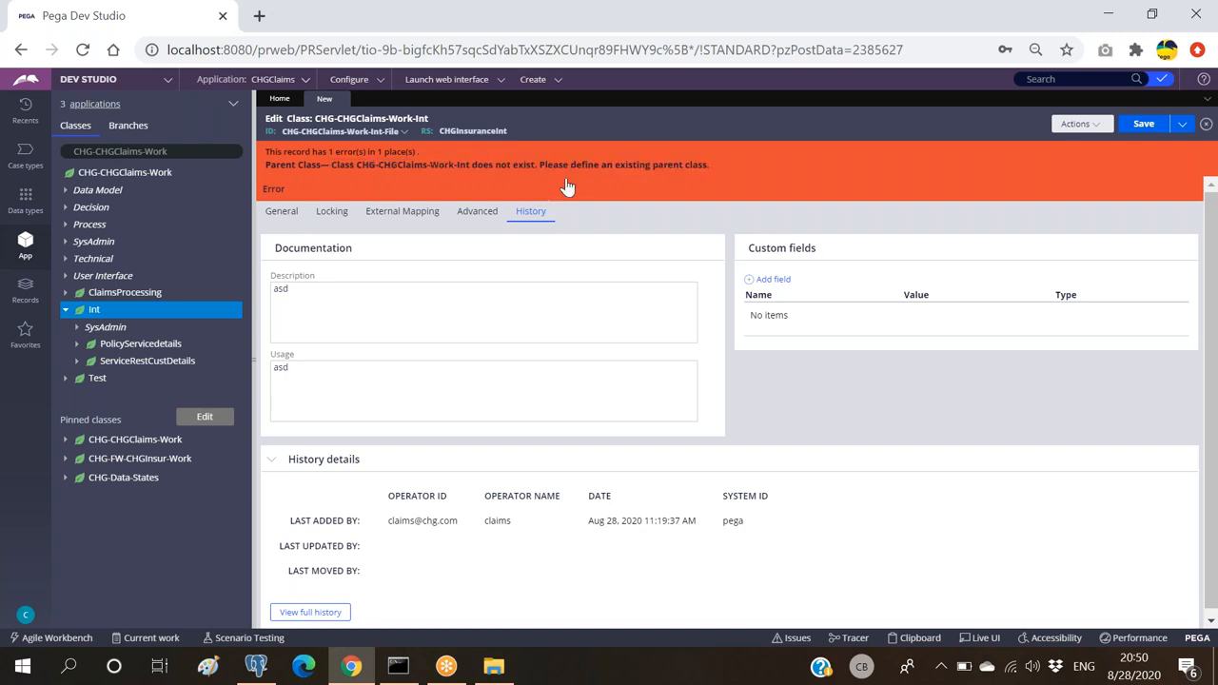
pyautogui.click(567, 187)
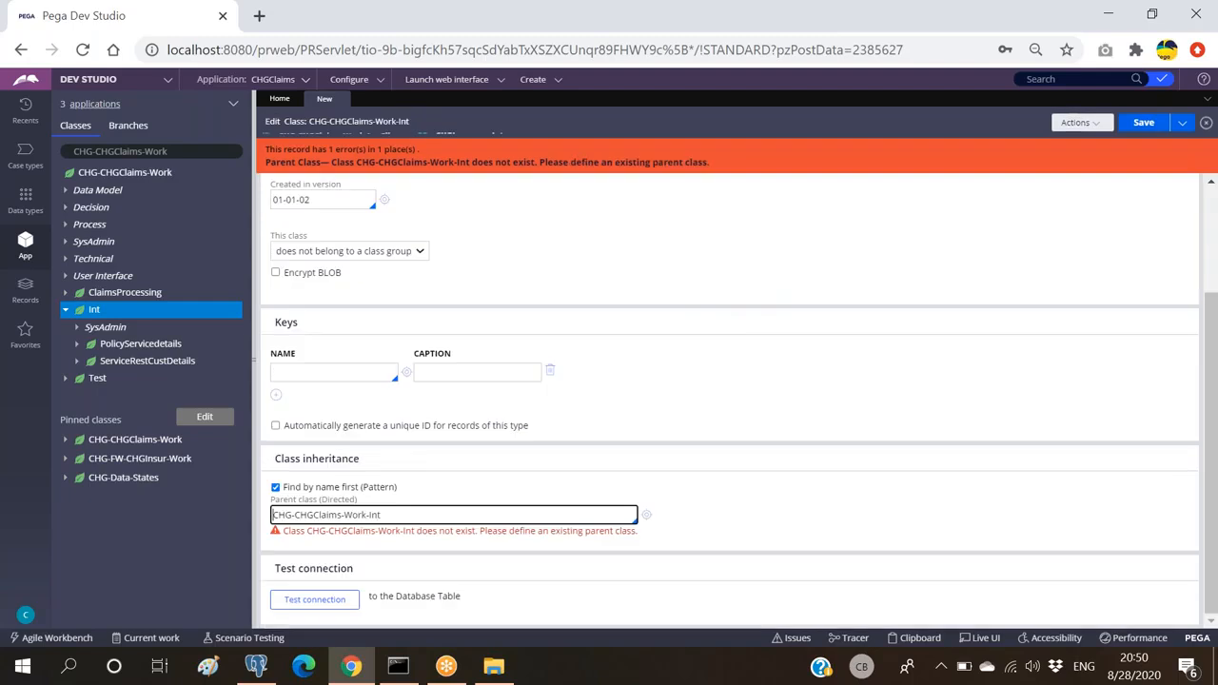
pyautogui.press('BackSpace')
pyautogui.press('BackSpace')
pyautogui.press('BackSpace')
pyautogui.press('BackSpace')
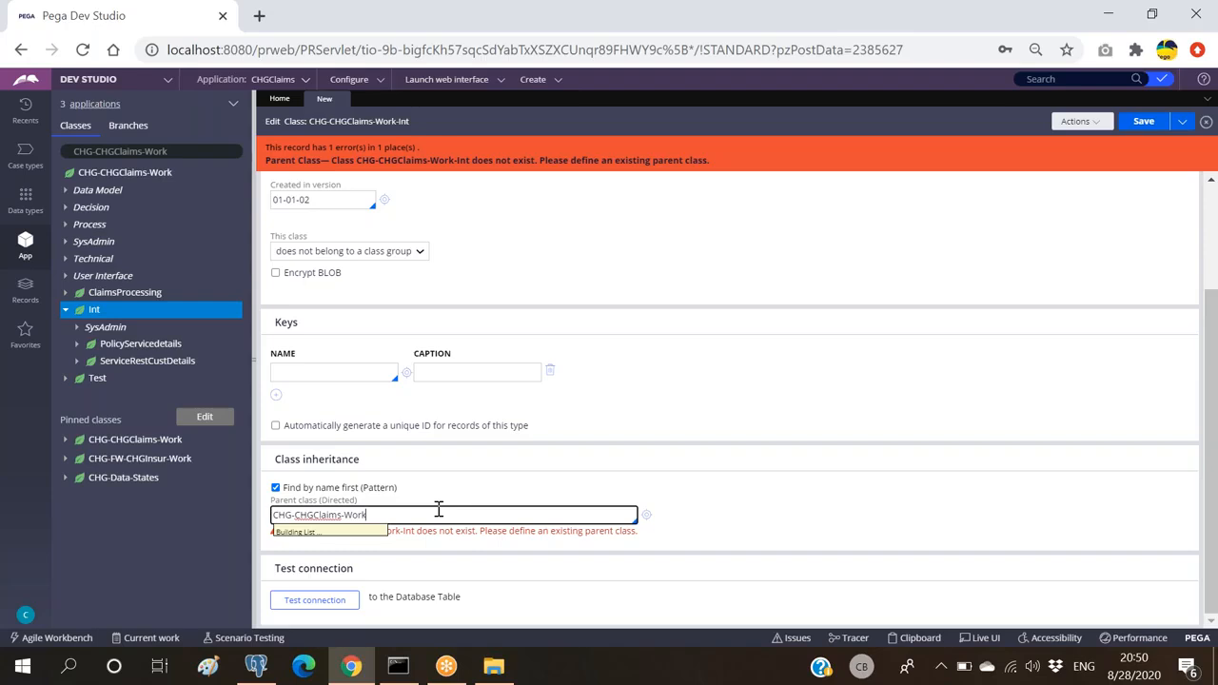
pyautogui.click(328, 342)
pyautogui.click(1143, 122)
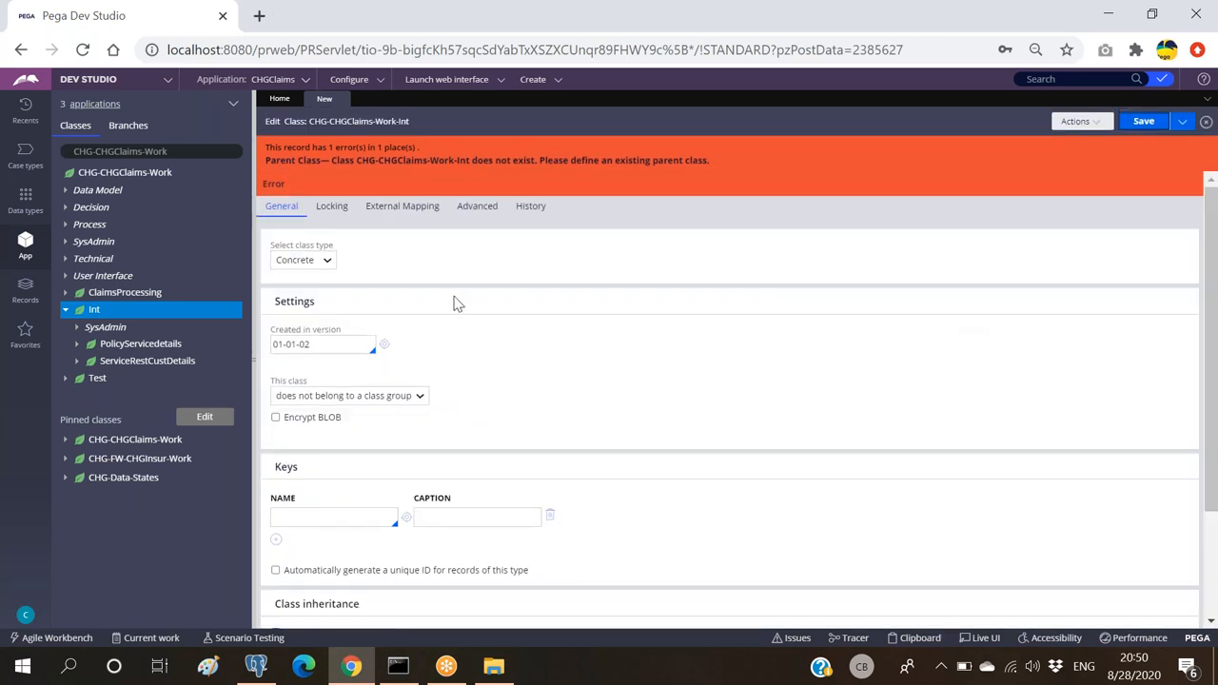
pyautogui.scroll(-1, 459, 304)
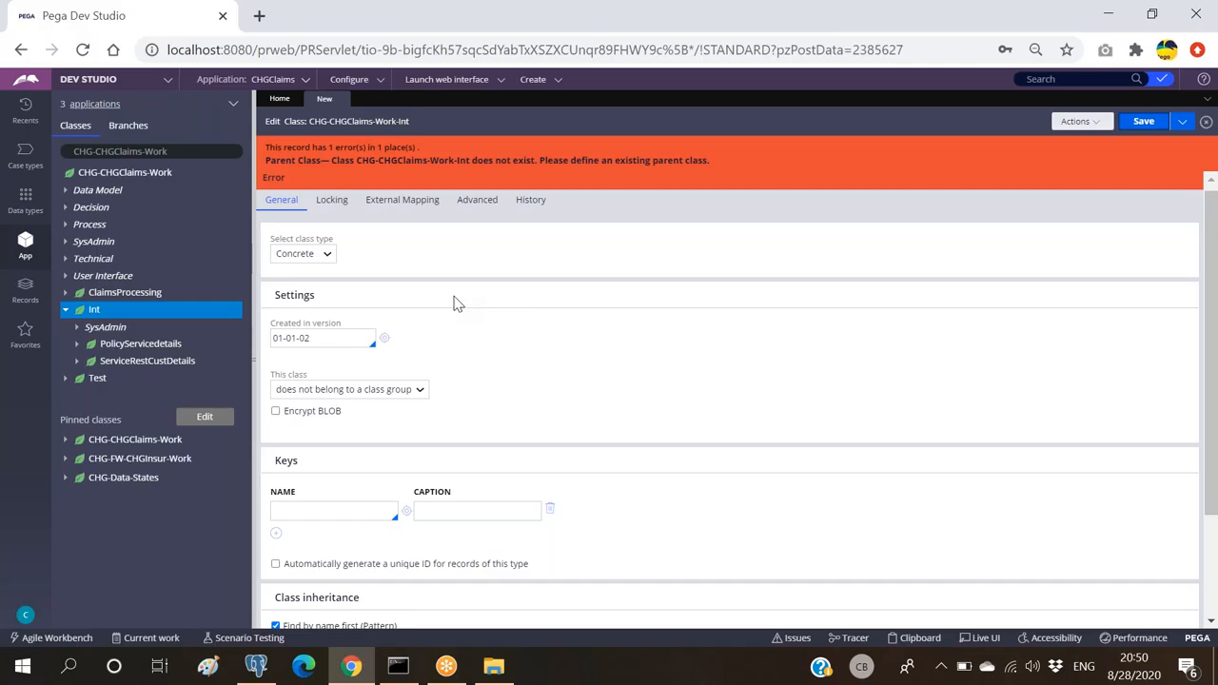
pyautogui.scroll(-2, 455, 301)
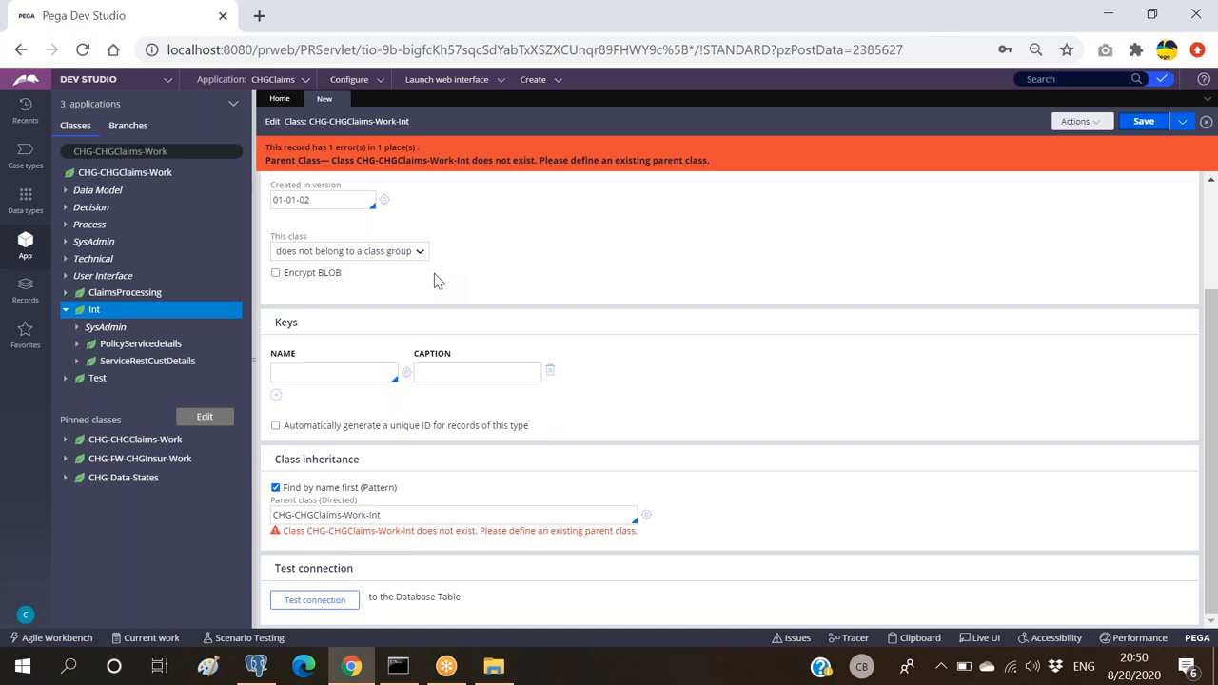
pyautogui.scroll(2, 433, 273)
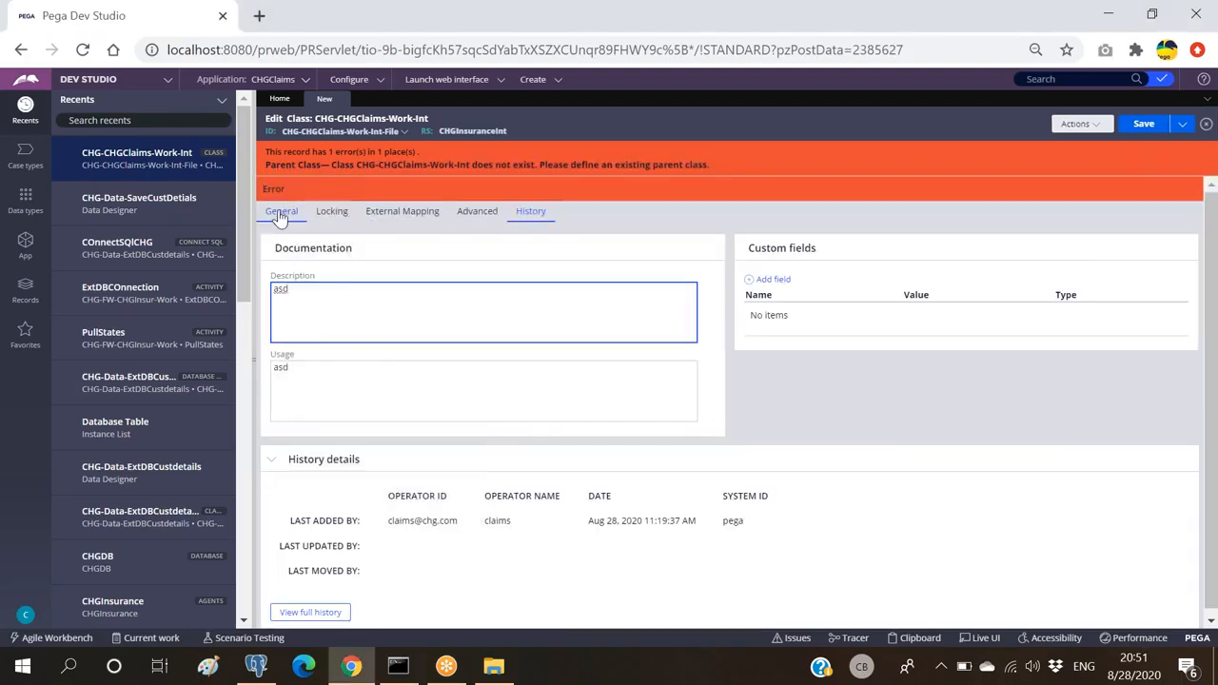
# Step: Go to the class's General settings; the session times out to the login page
pyautogui.click(281, 218)
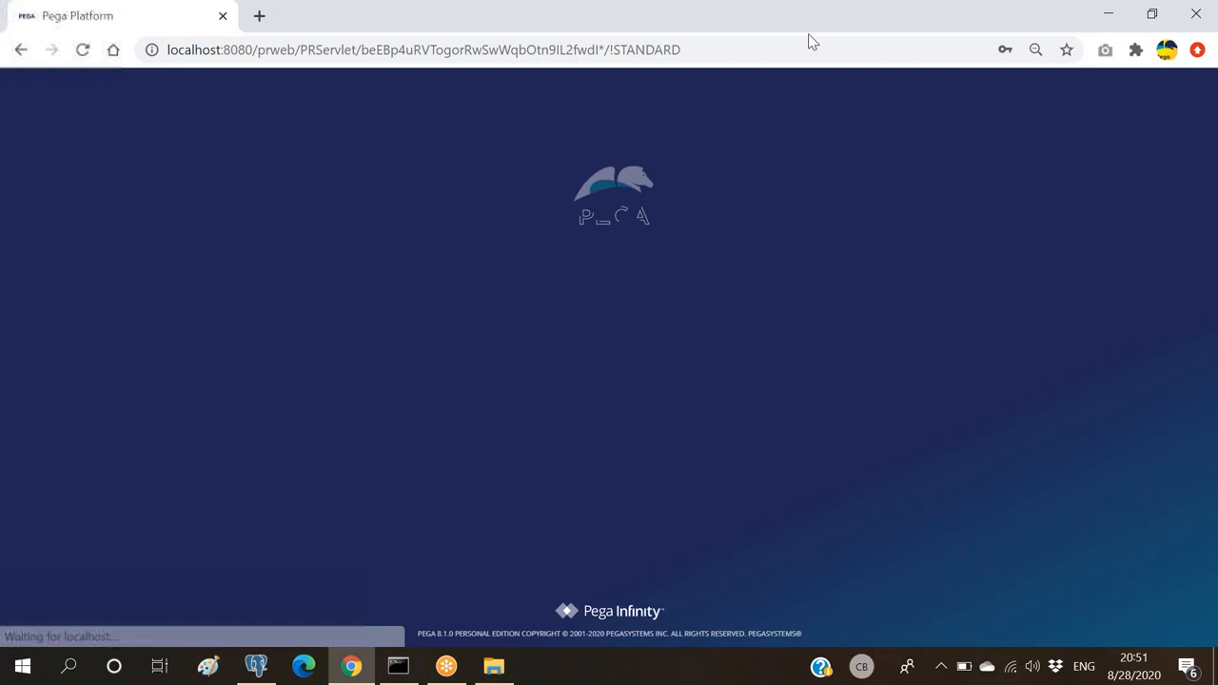